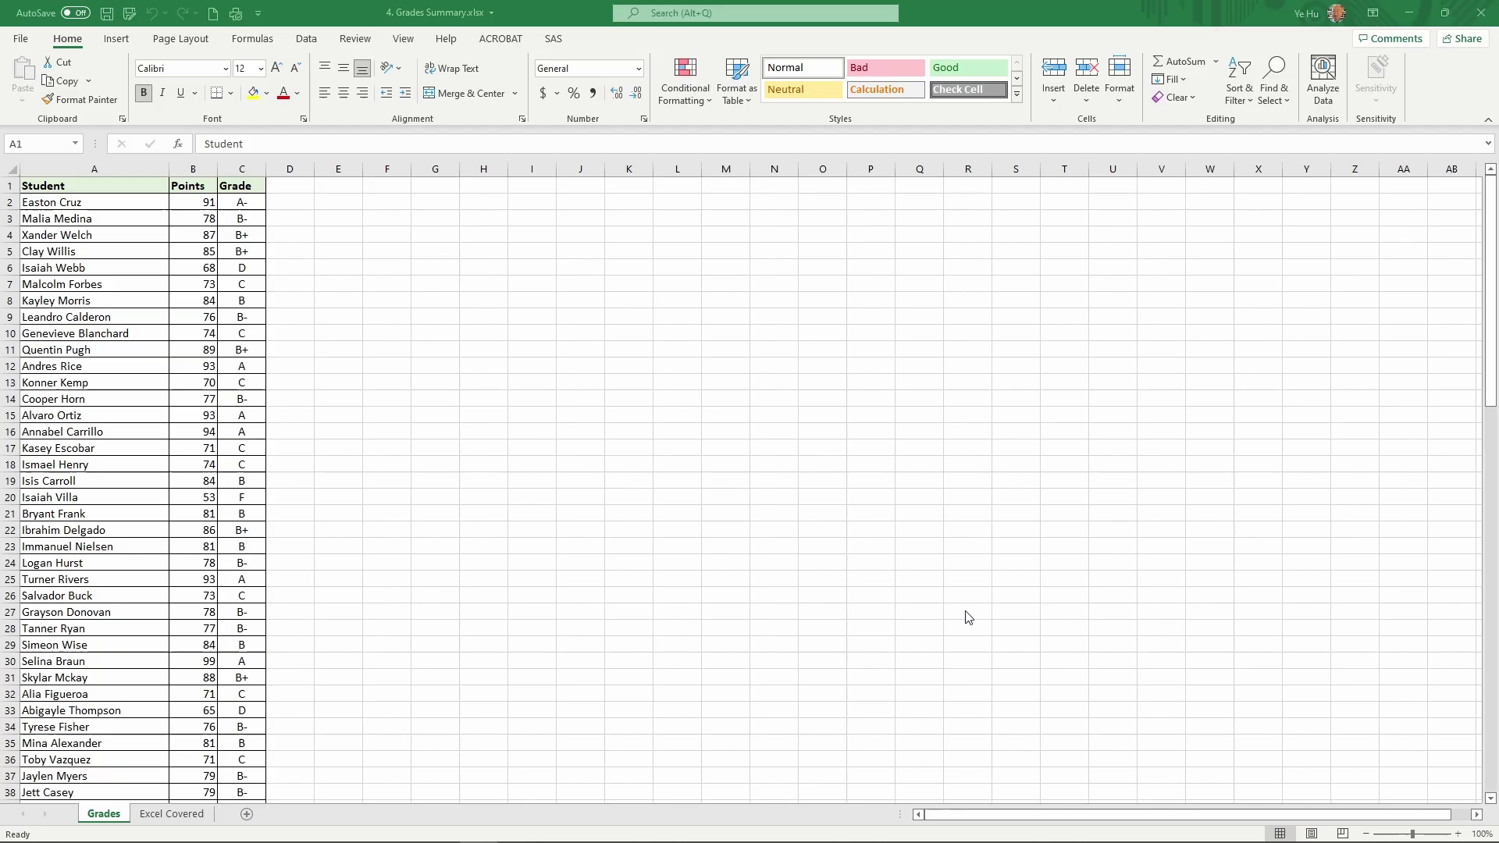
Select the Points column (B) and choose Histogram under All Charts in the Insert Chart dialog.
key(ctrl+z)
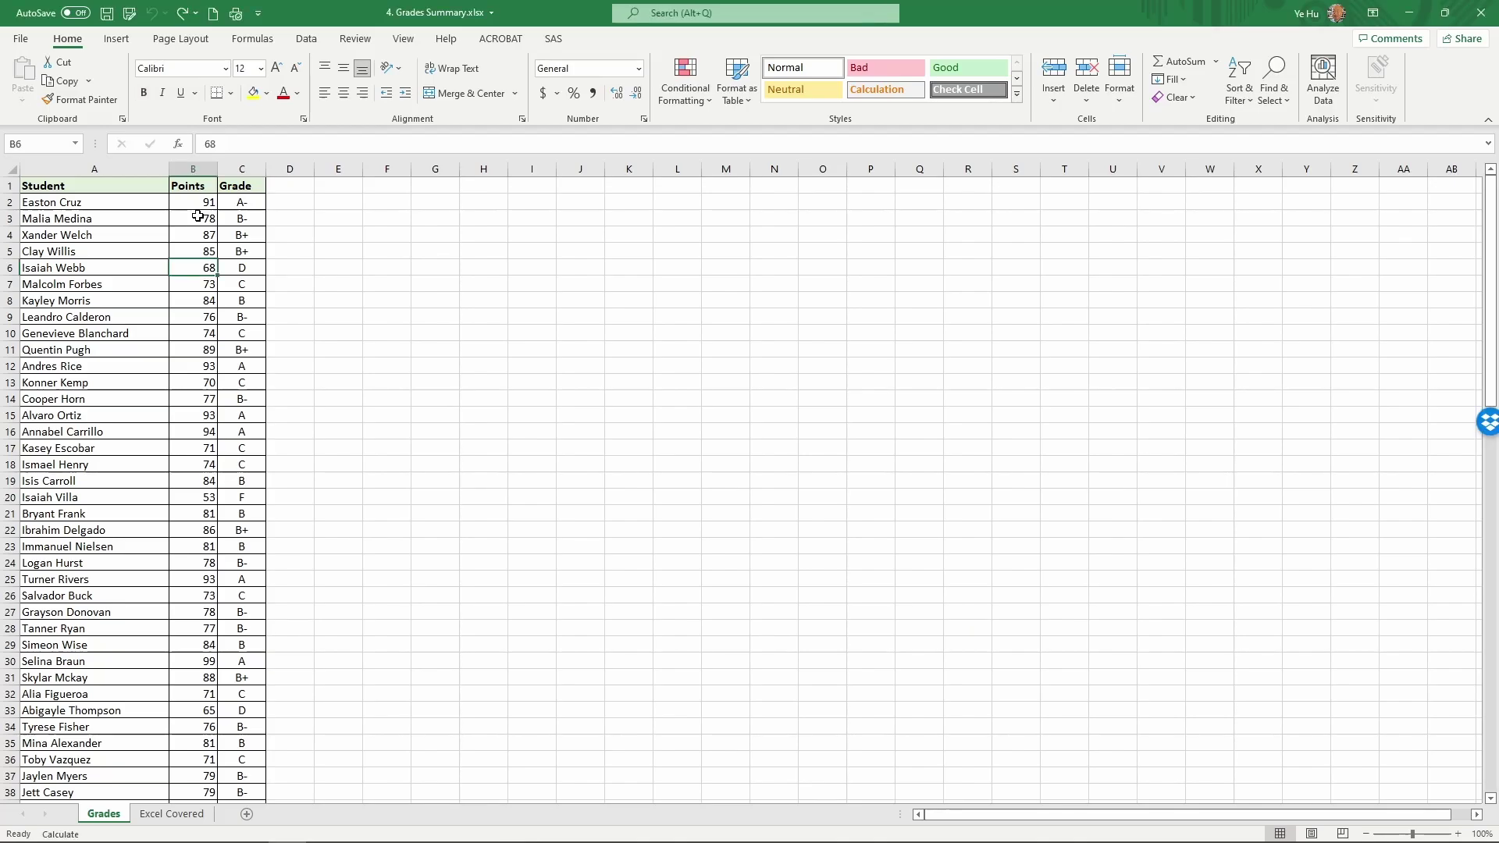
click(175, 169)
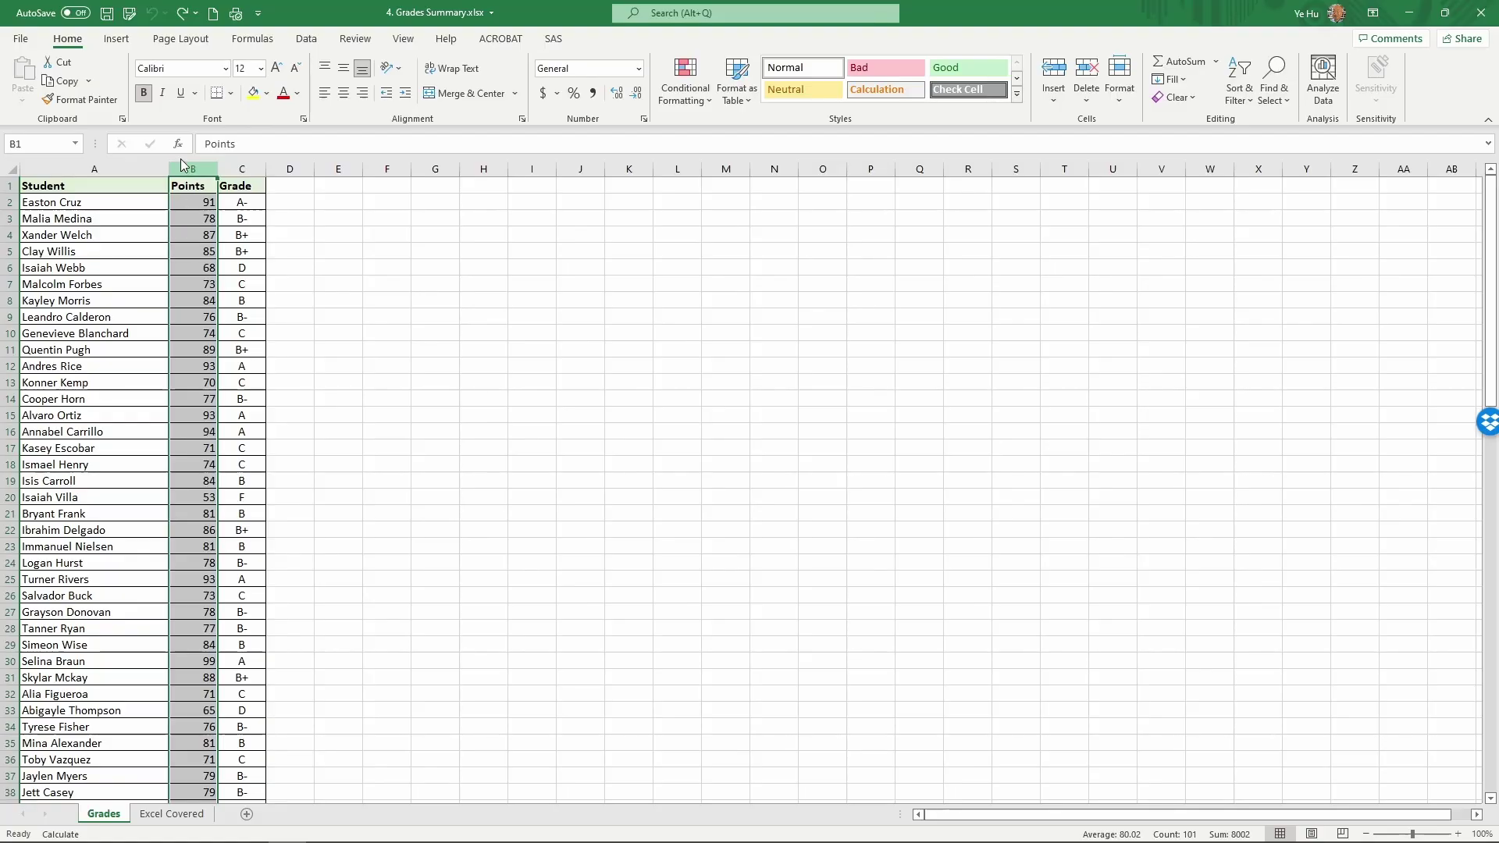
click(116, 39)
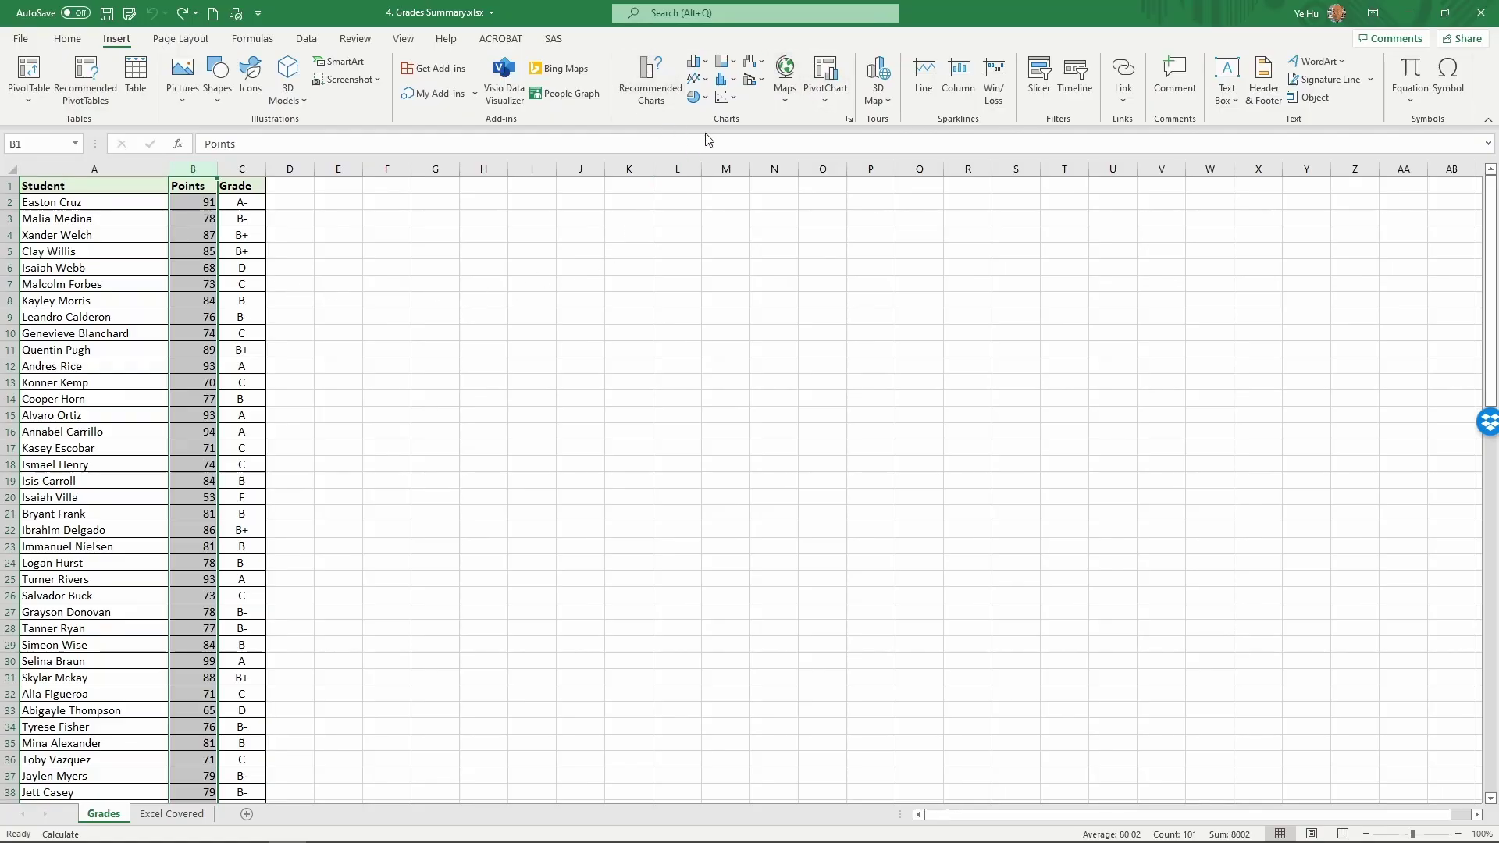
click(849, 120)
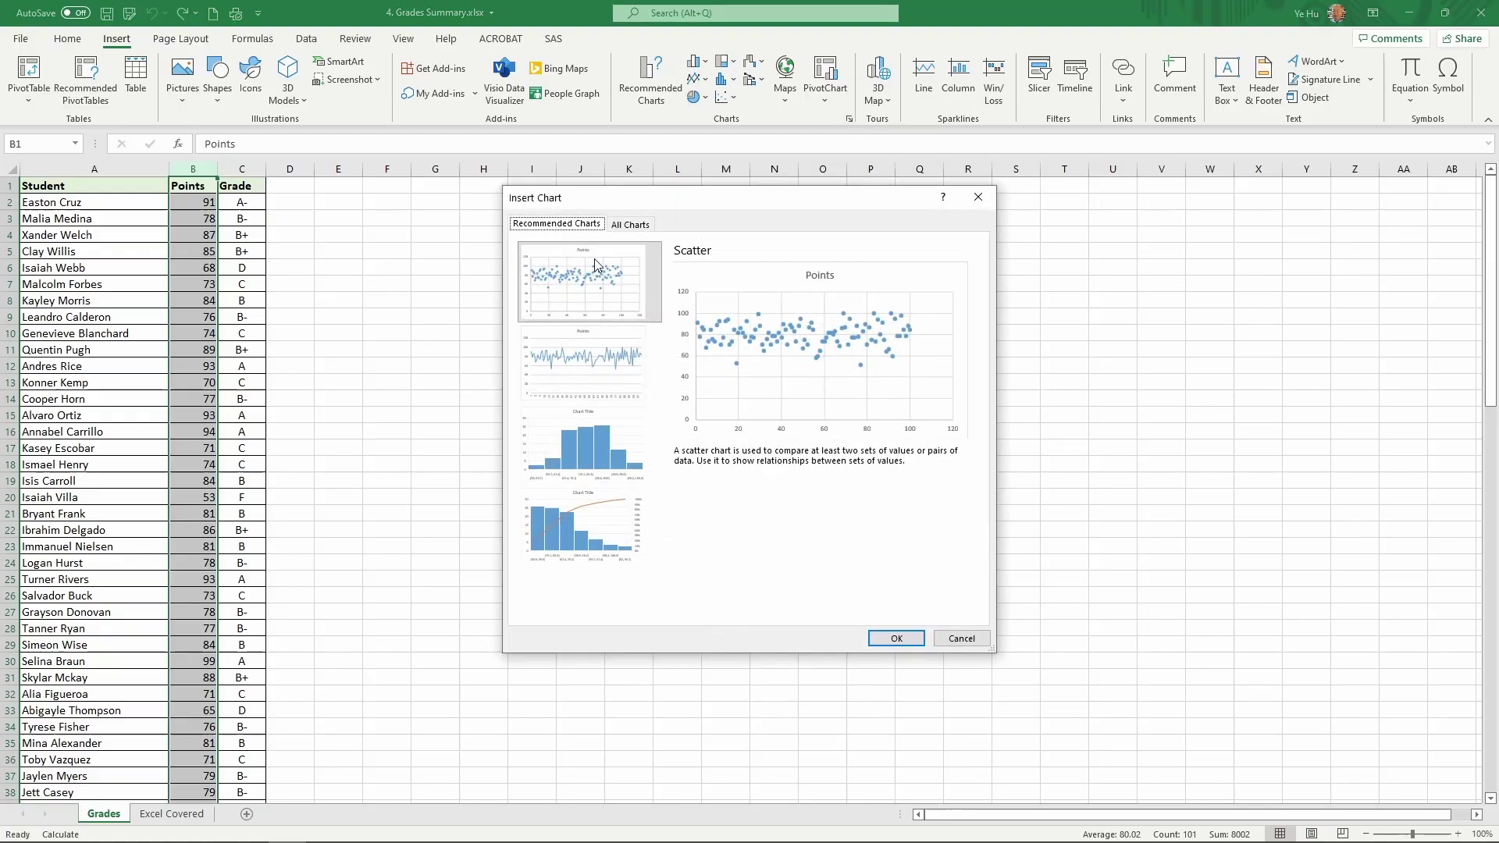
click(577, 431)
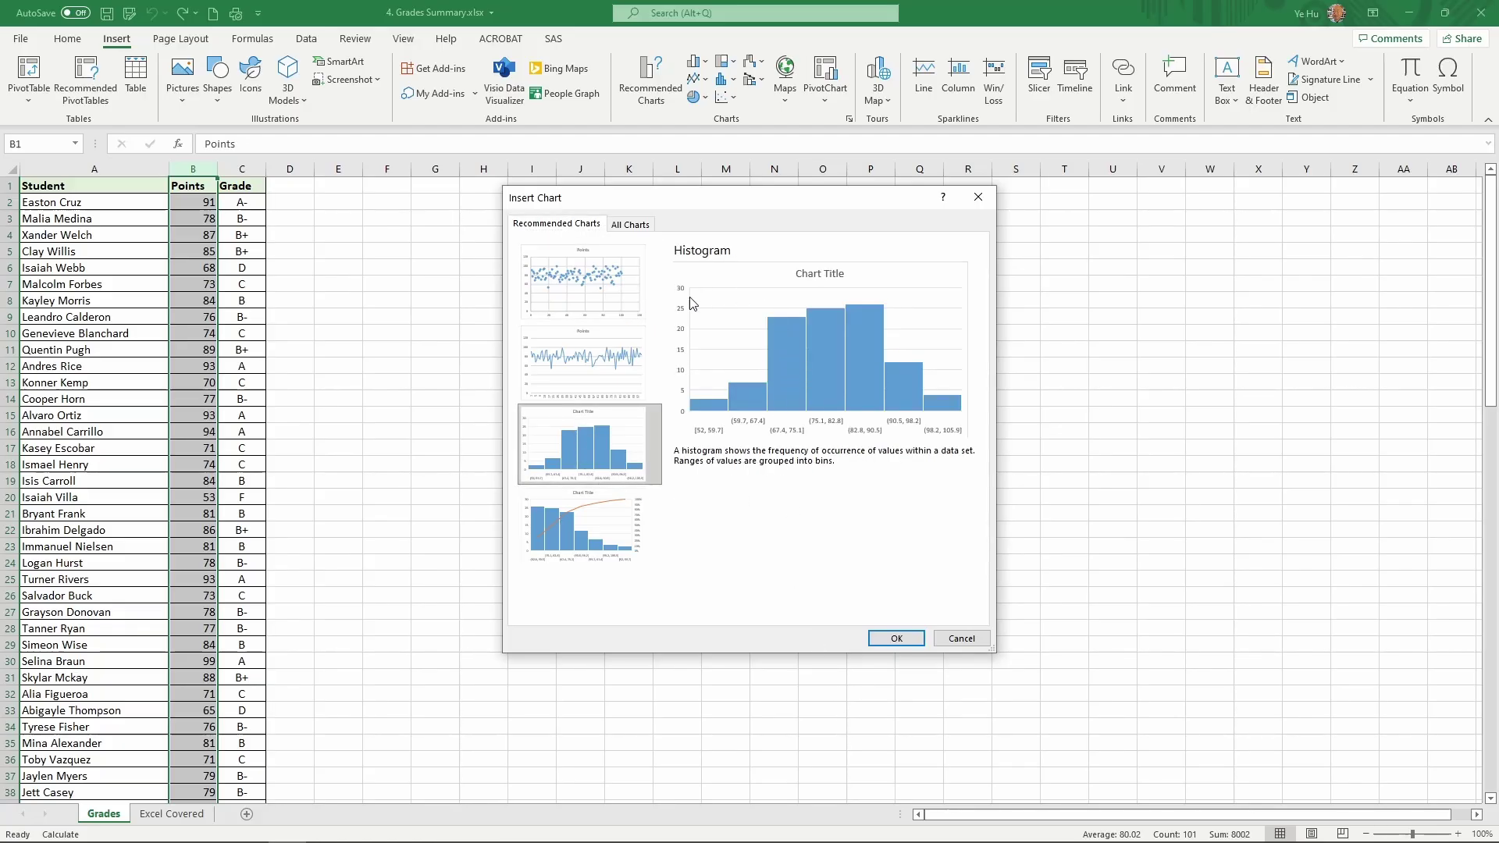
click(633, 224)
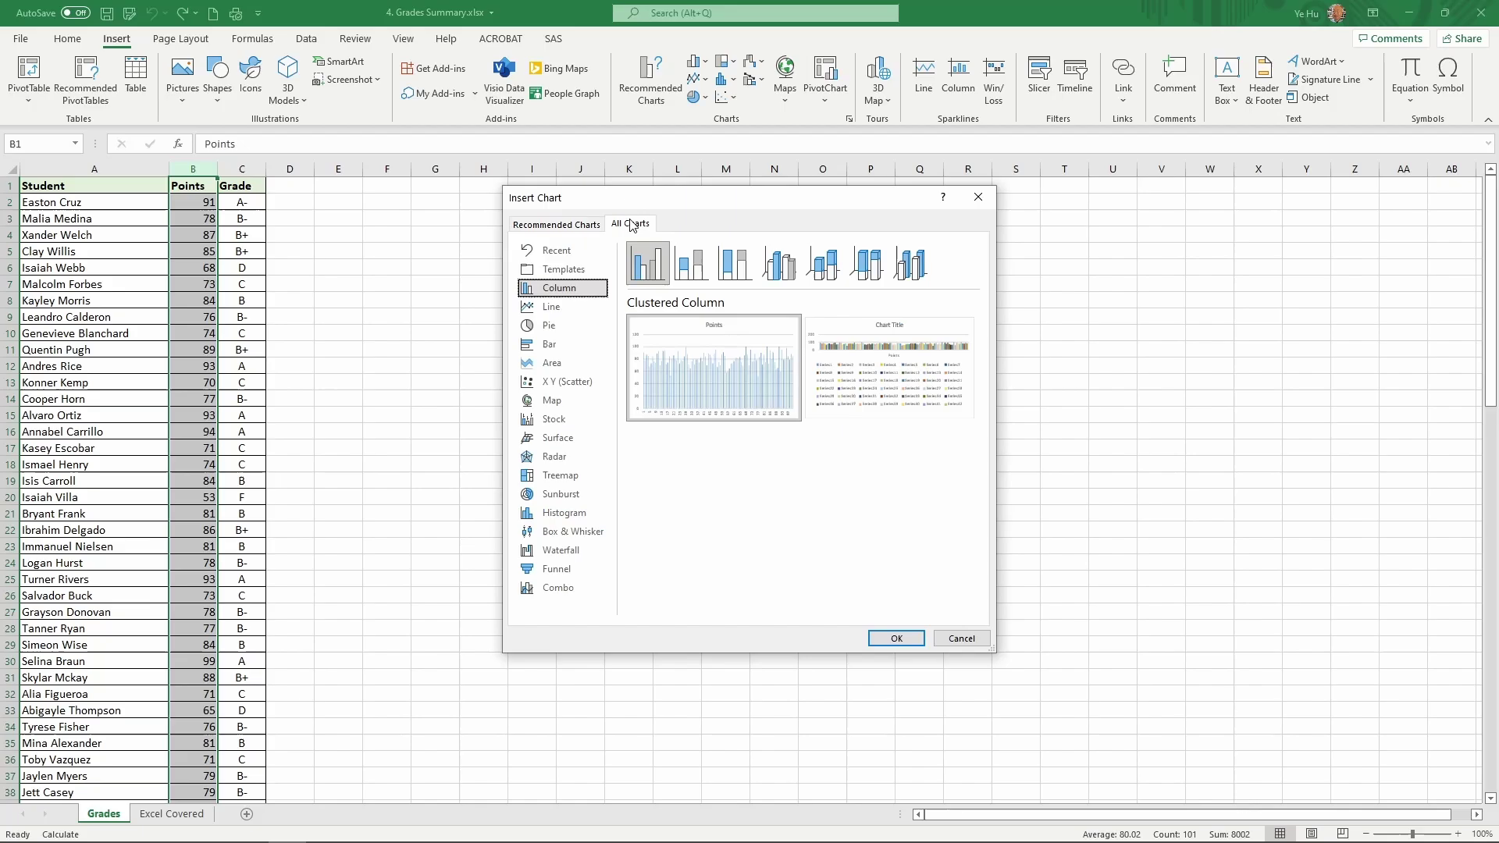
click(559, 515)
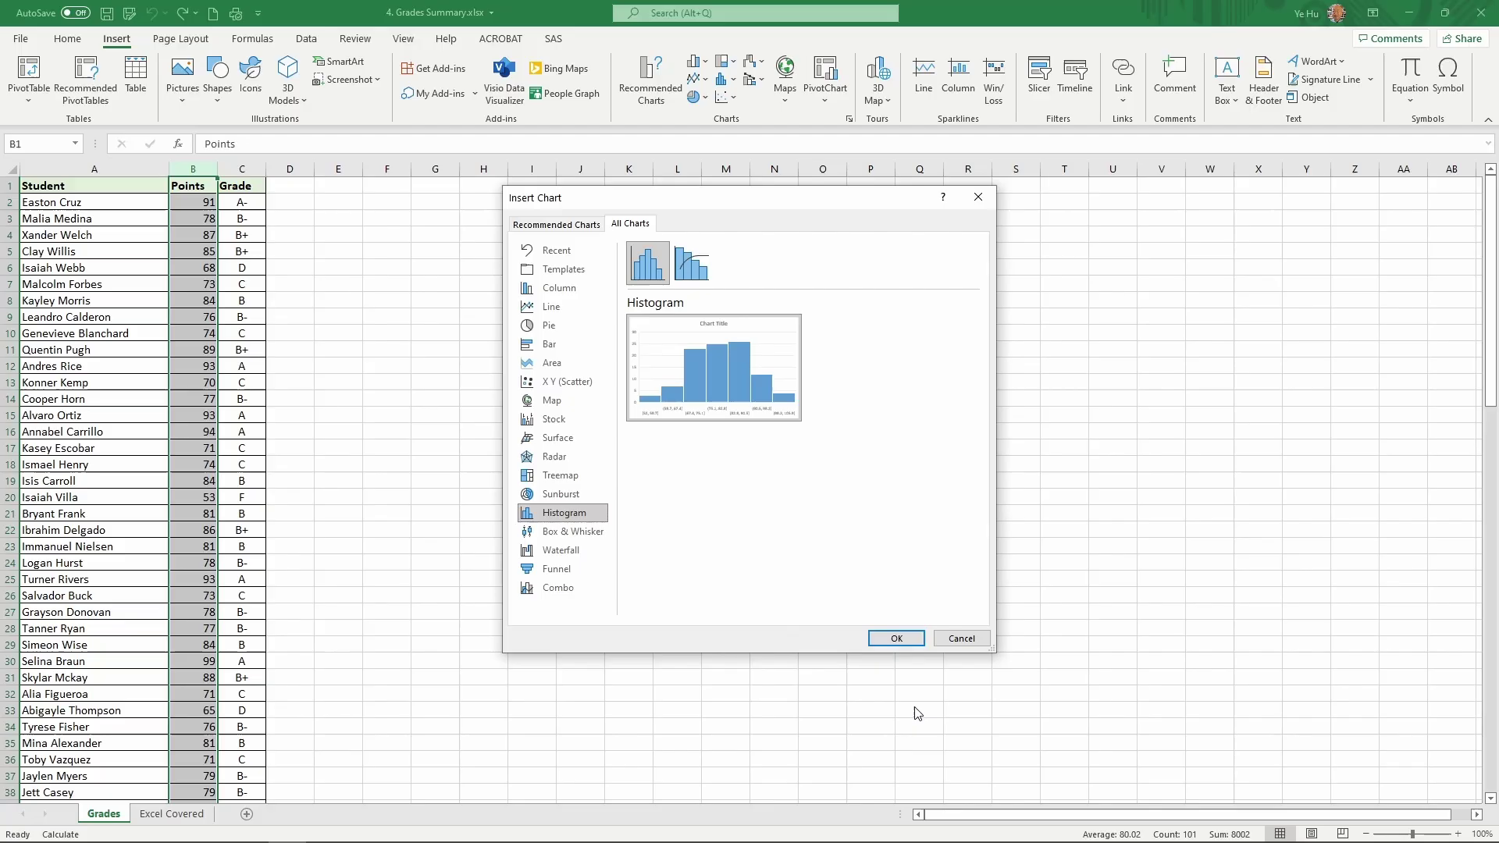
Insert the Points histogram, drag it larger to the upper right and left, and select its horizontal axis.
click(896, 639)
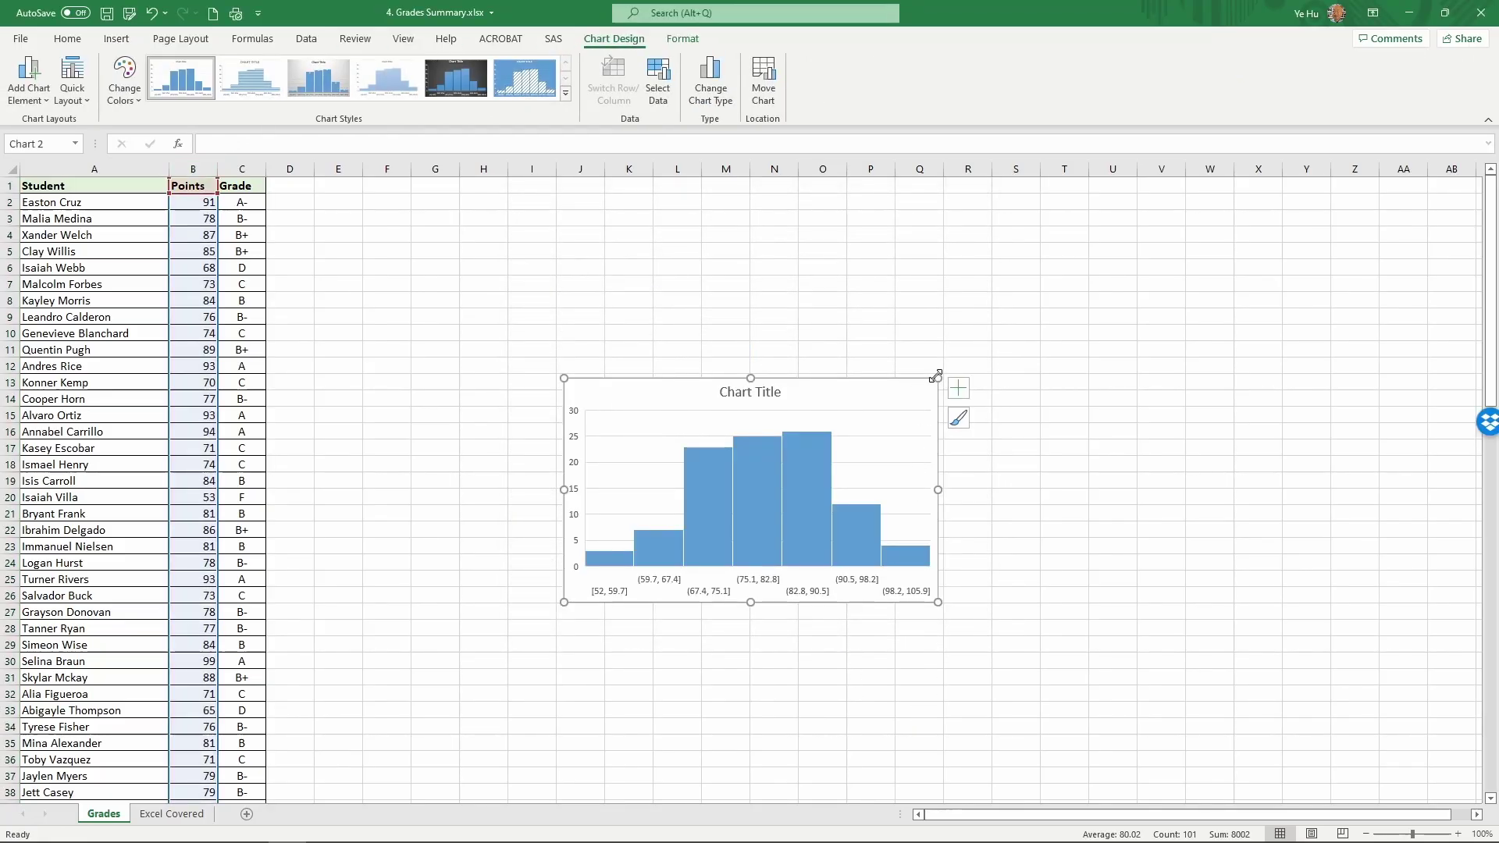
drag(937, 378, 1043, 214)
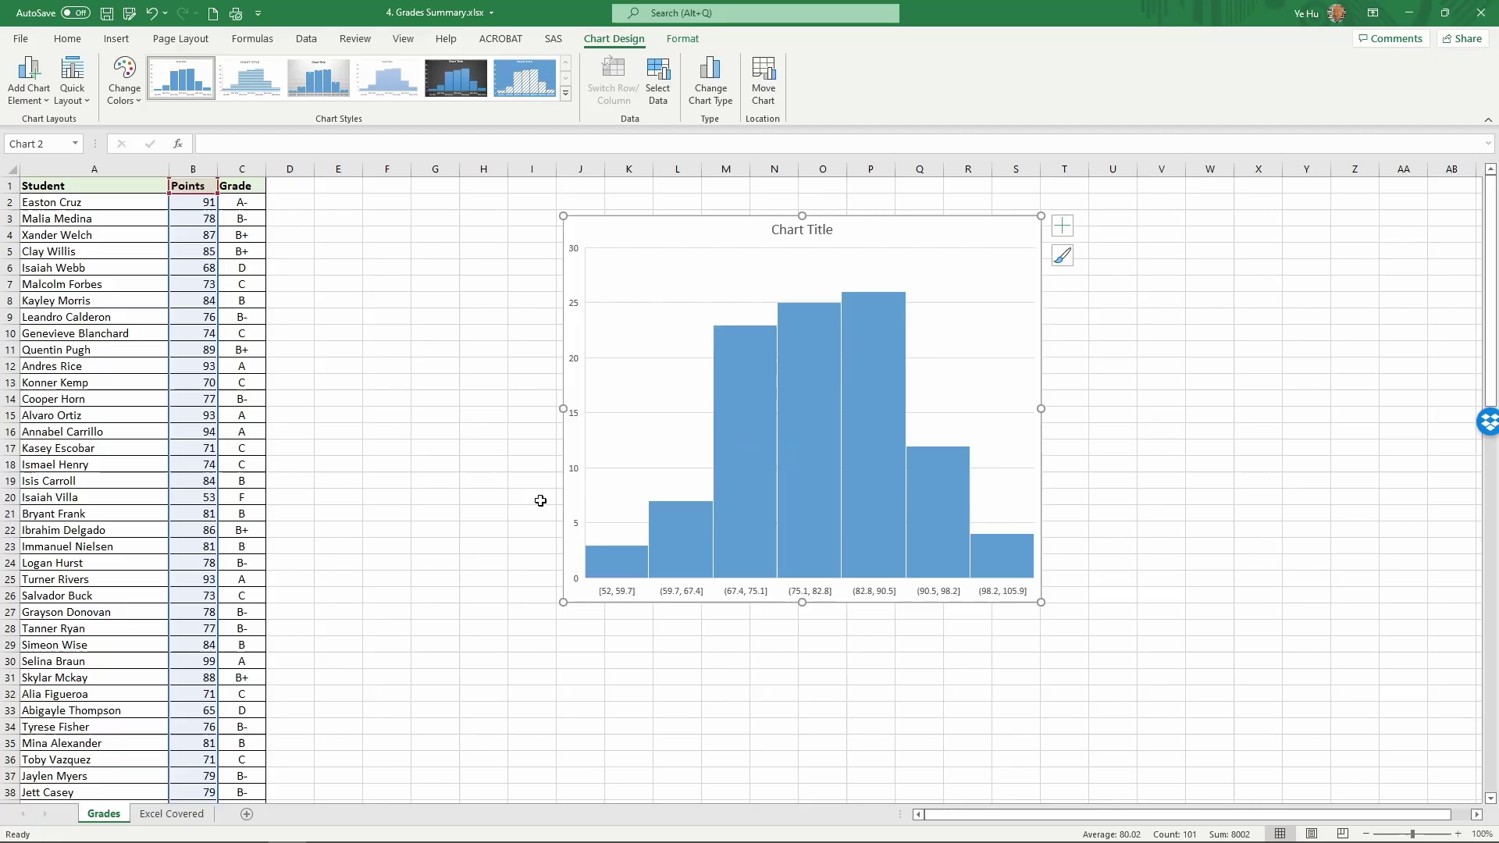
drag(563, 215, 439, 207)
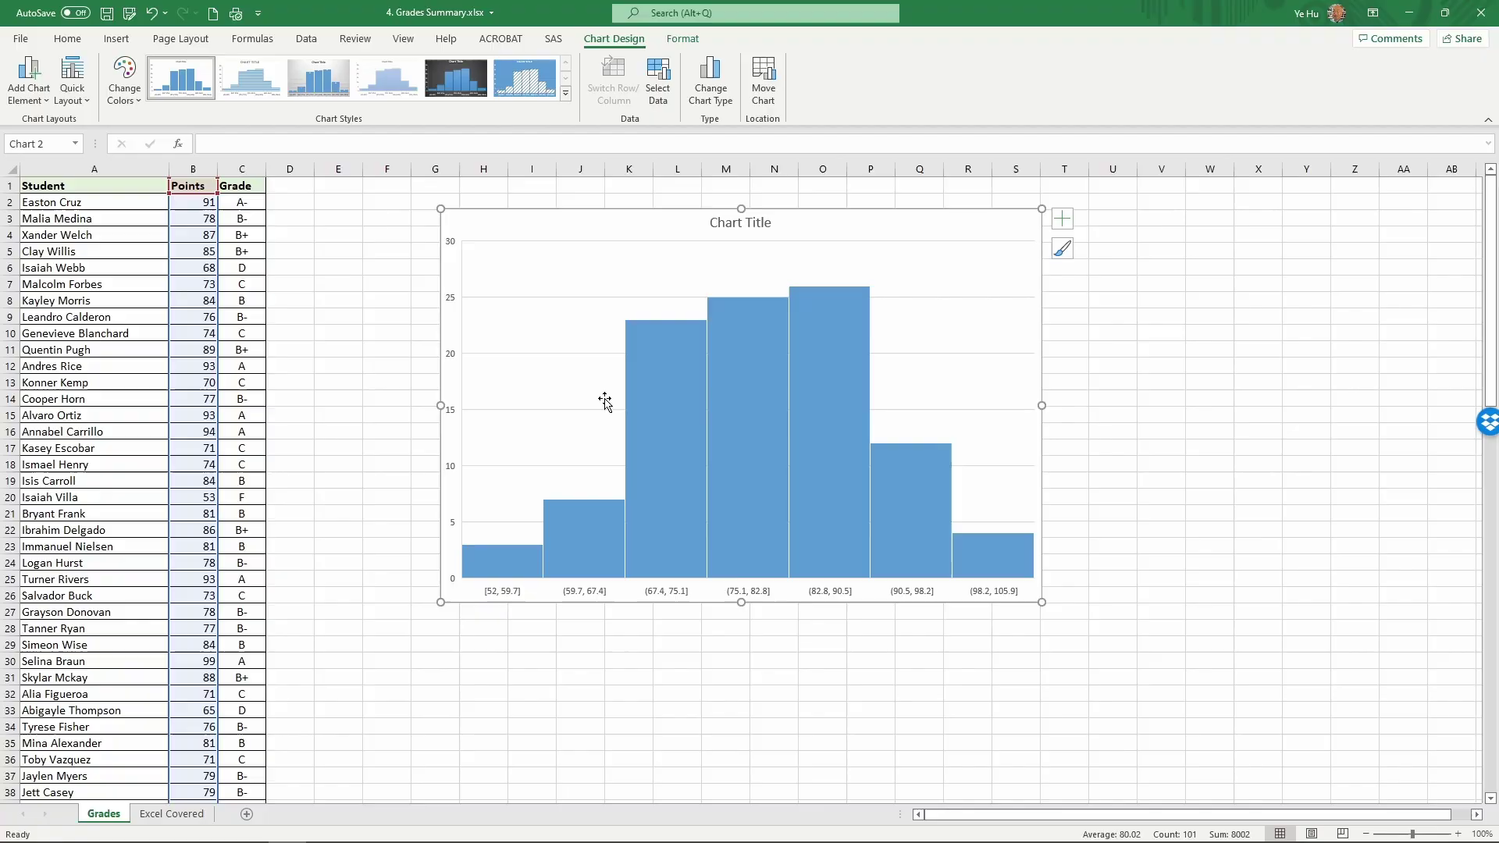
click(570, 596)
Change the histogram's horizontal axis bin width from 7.7 to 10.
double_click(669, 598)
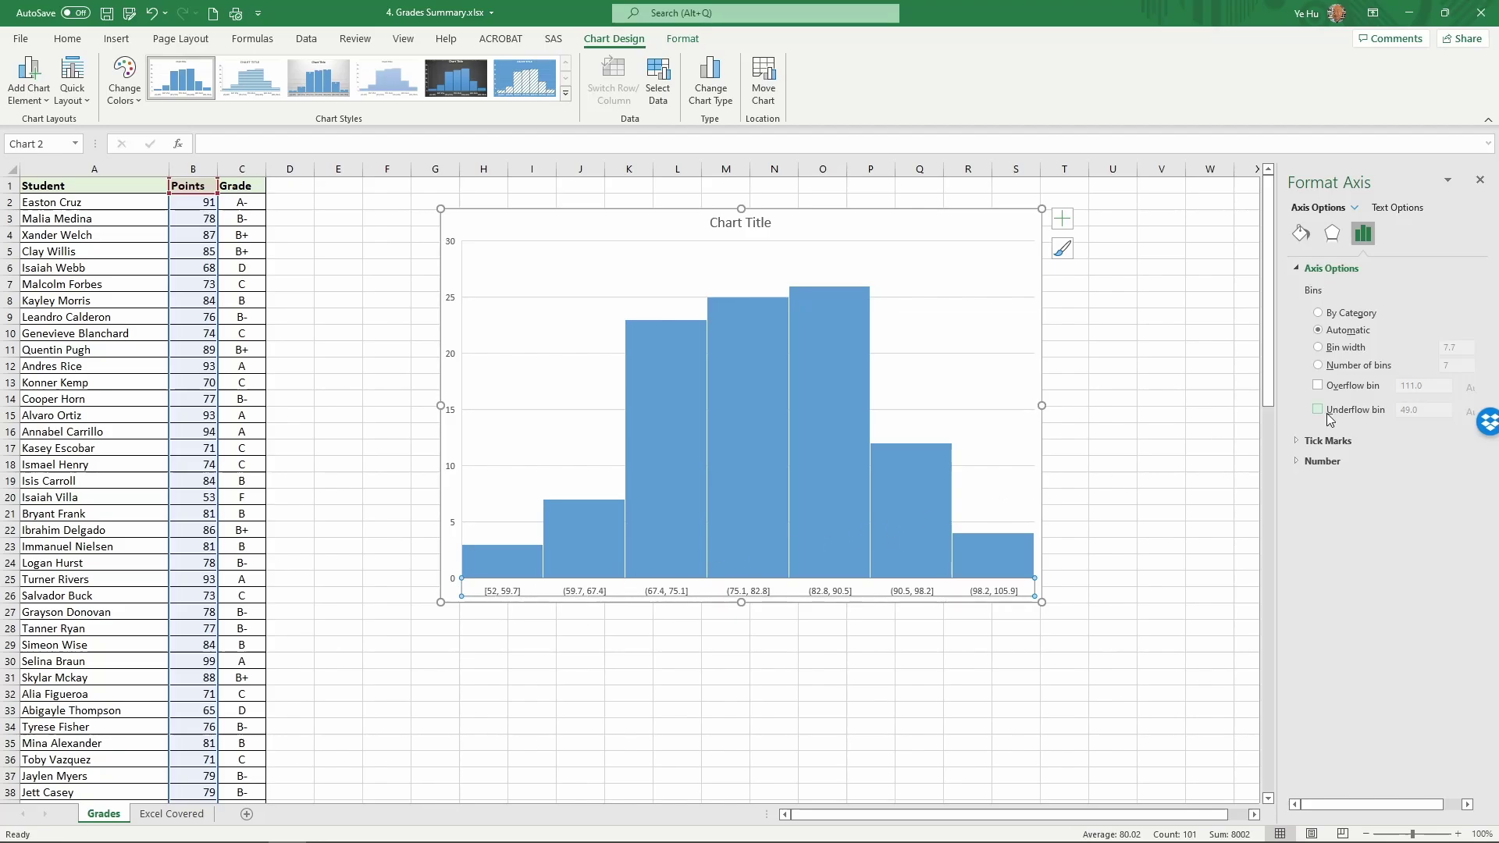
click(1319, 349)
drag(1460, 344, 1432, 343)
text(10)
click(1404, 493)
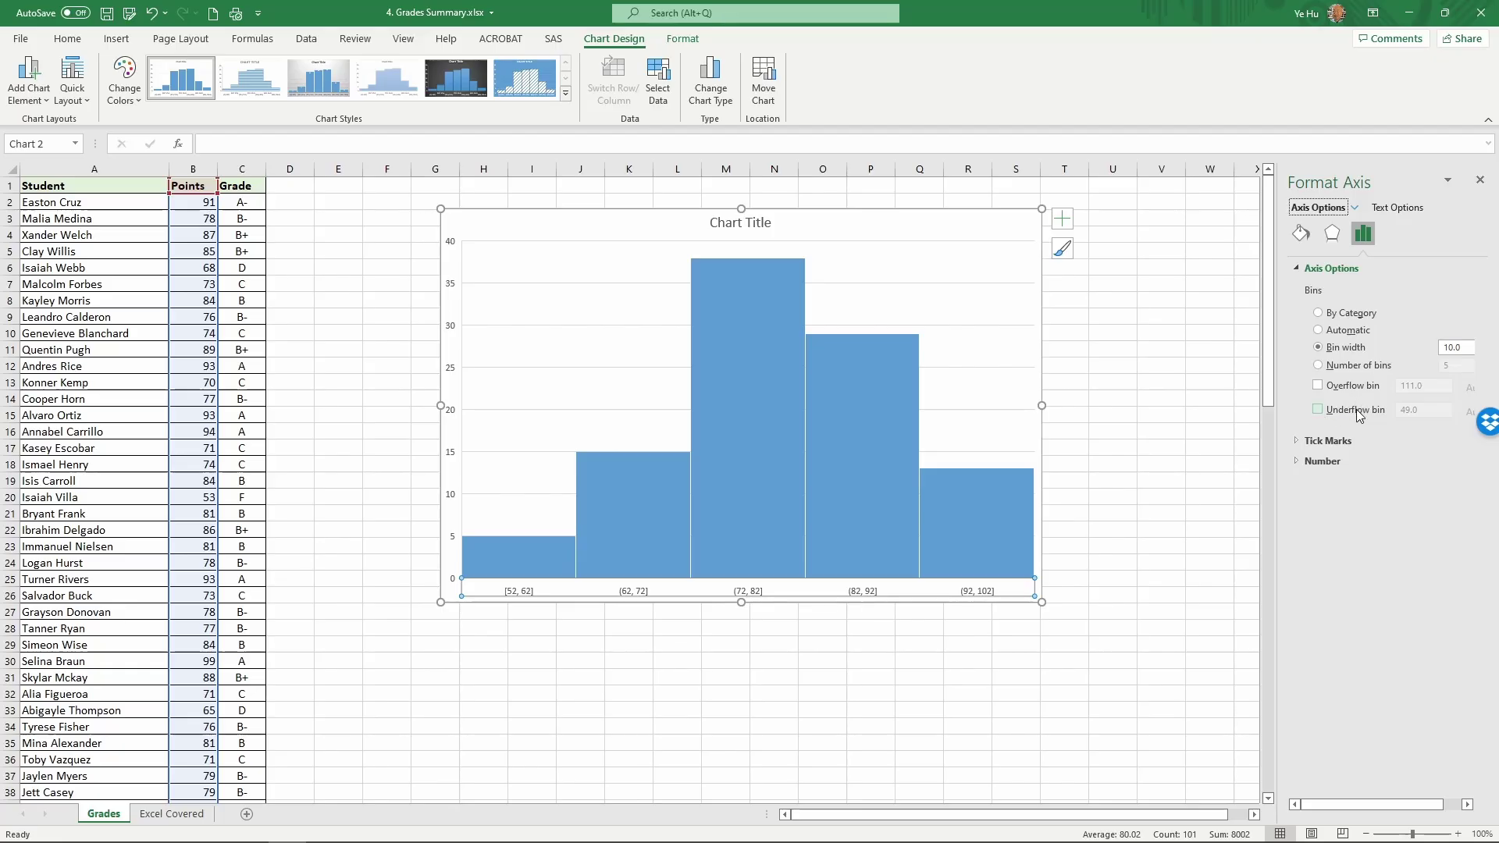
Enable an underflow bin at 60 and an overflow bin at 100.
click(1318, 410)
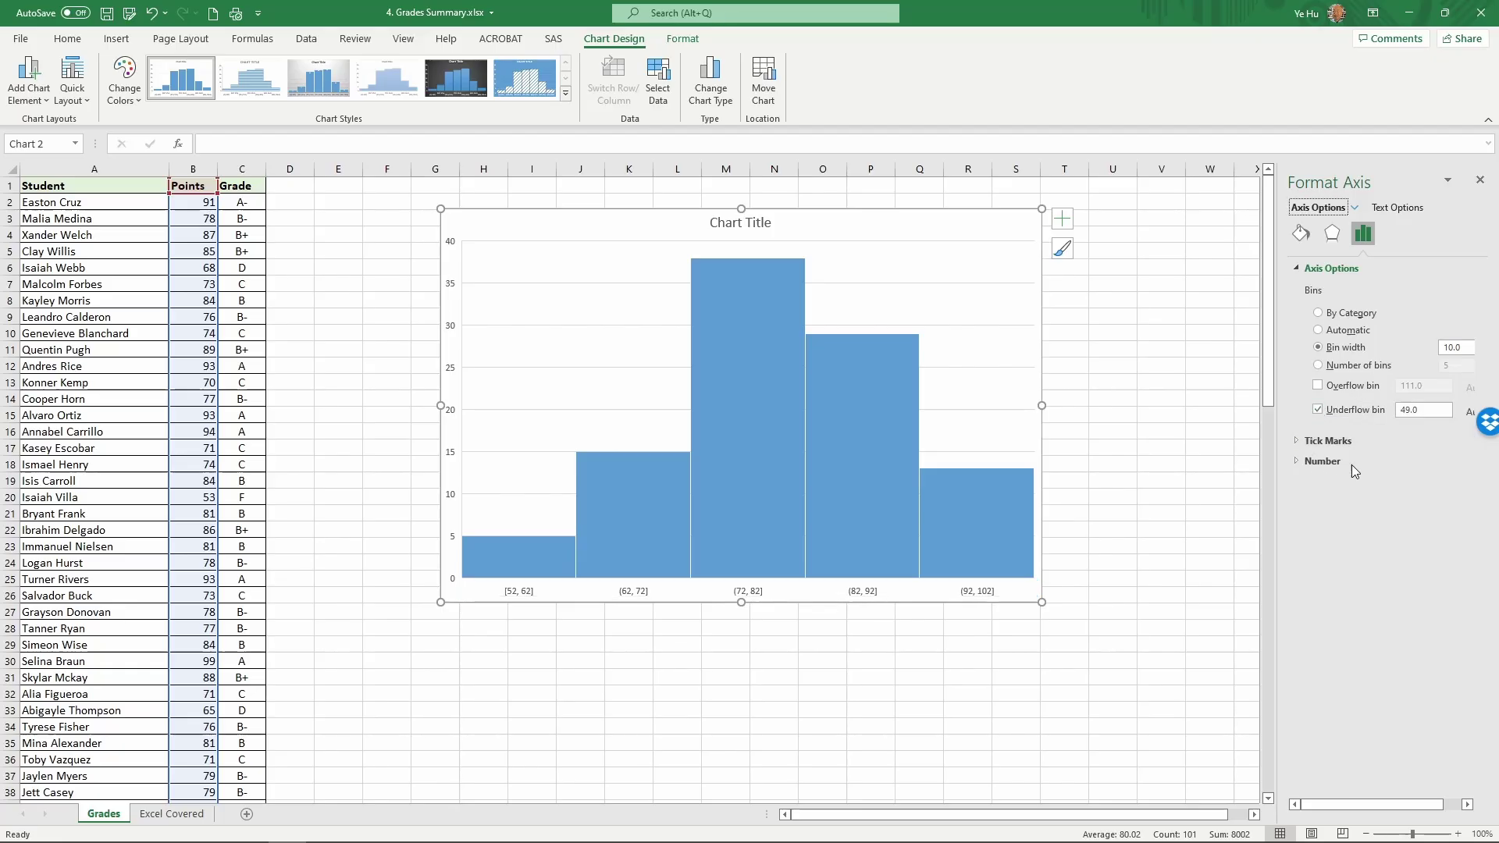
click(1410, 410)
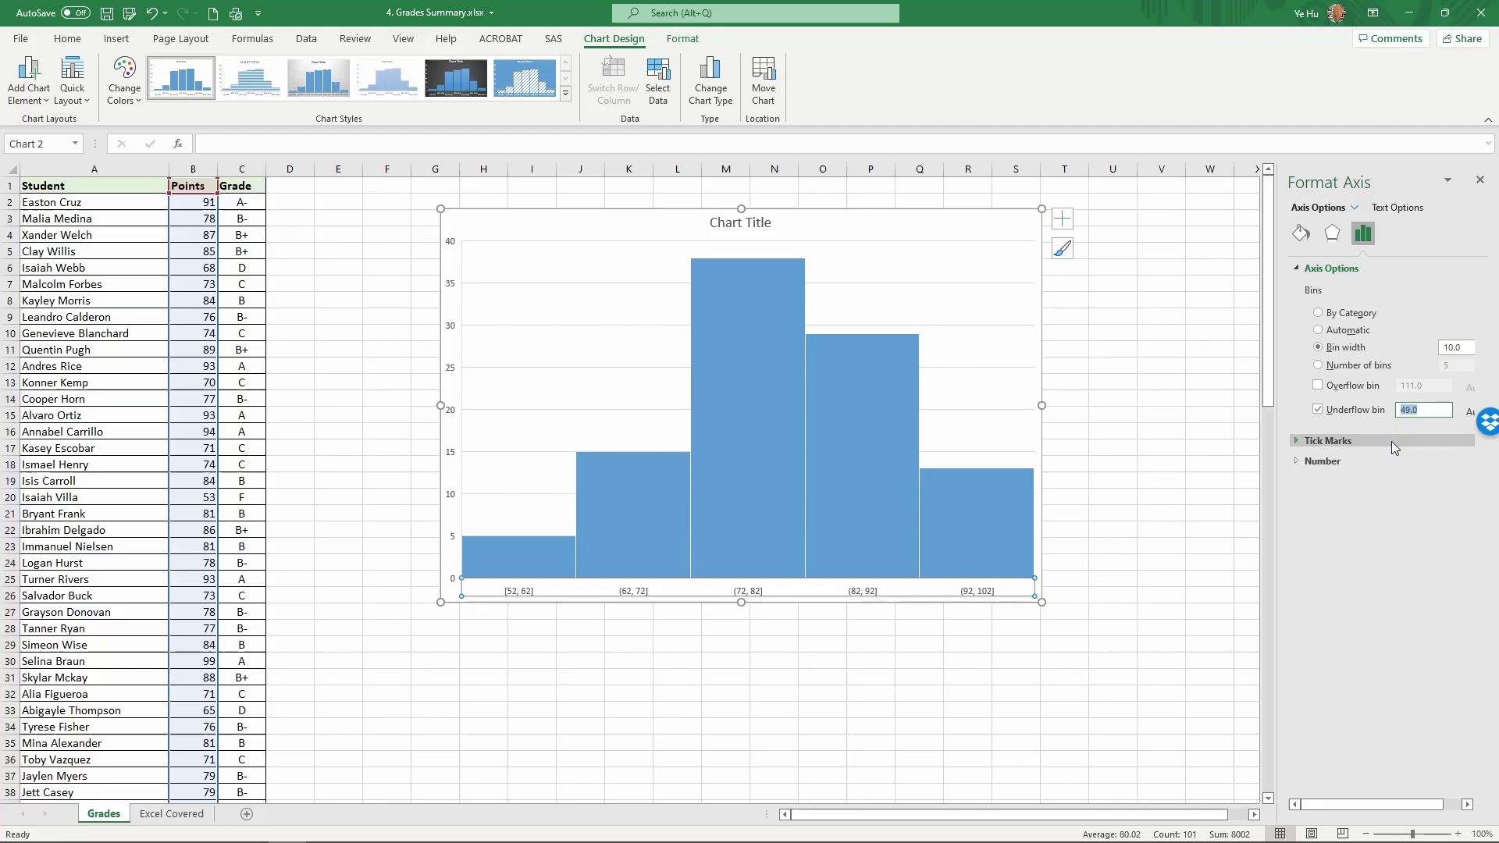
text(60)
key(Return)
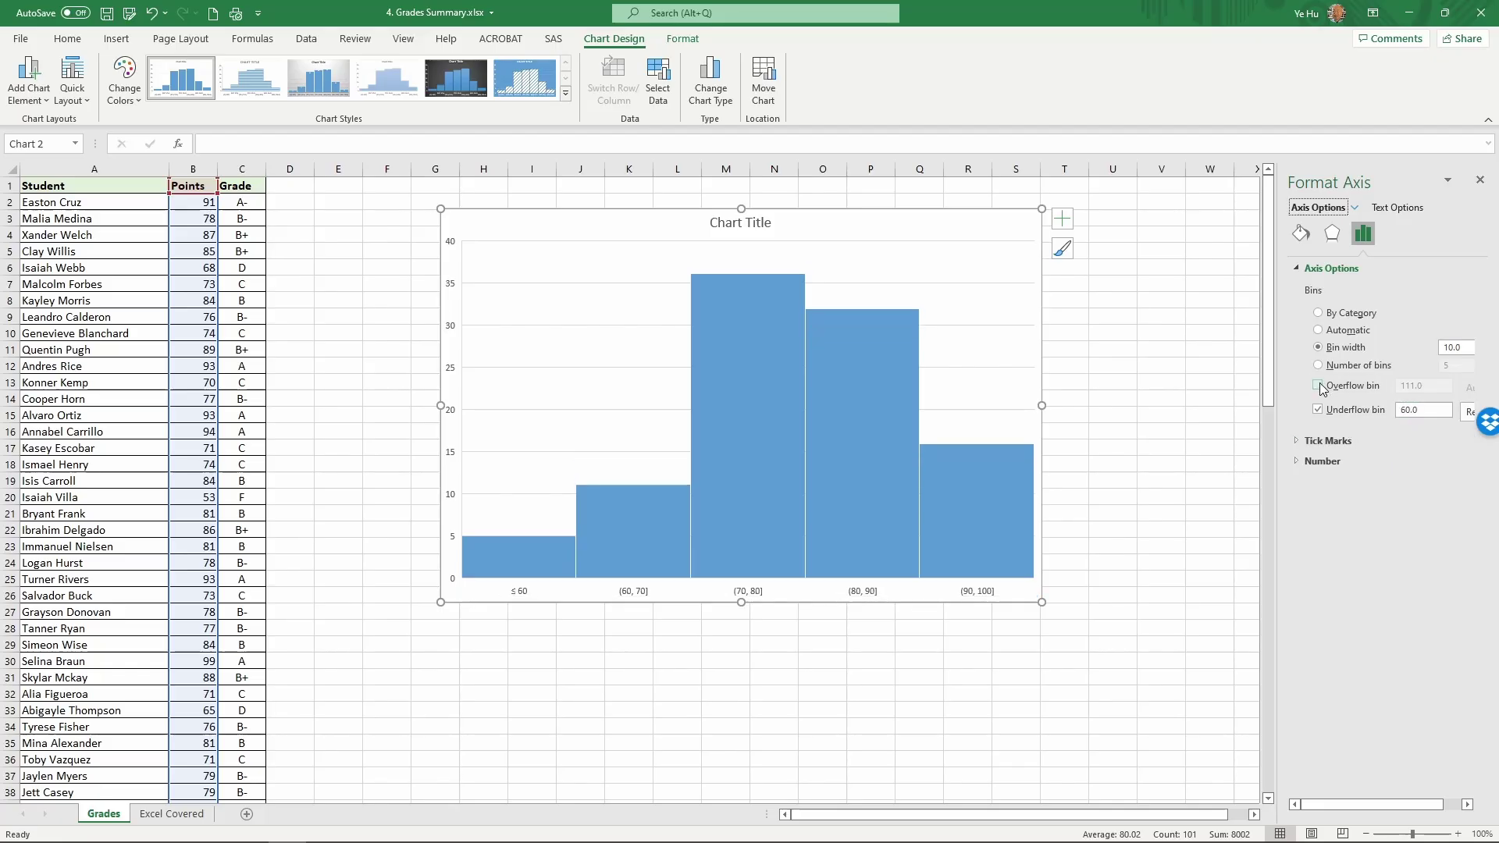
click(1319, 387)
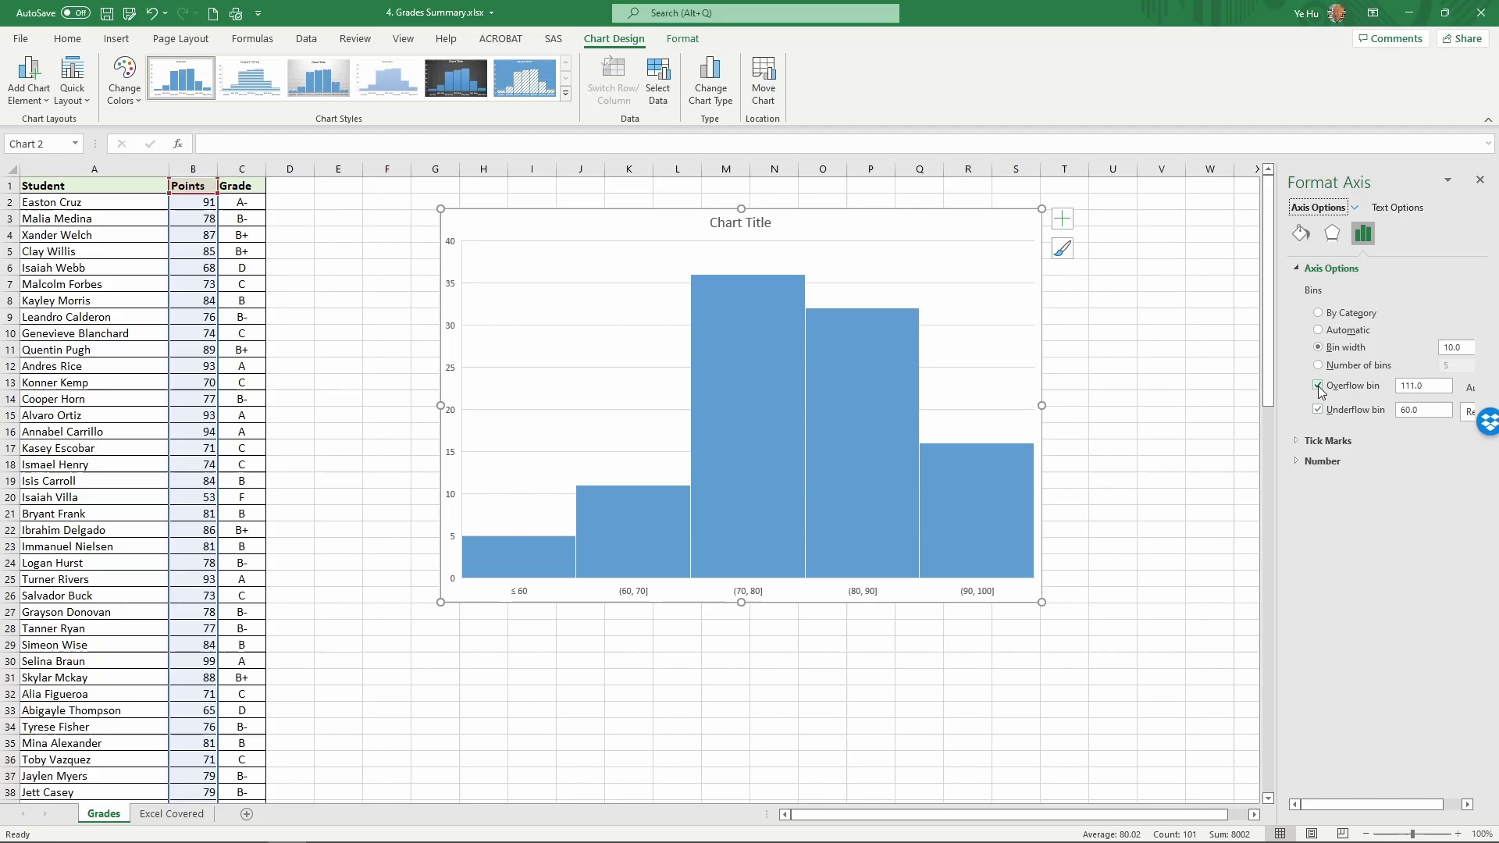
double_click(1411, 388)
text(100)
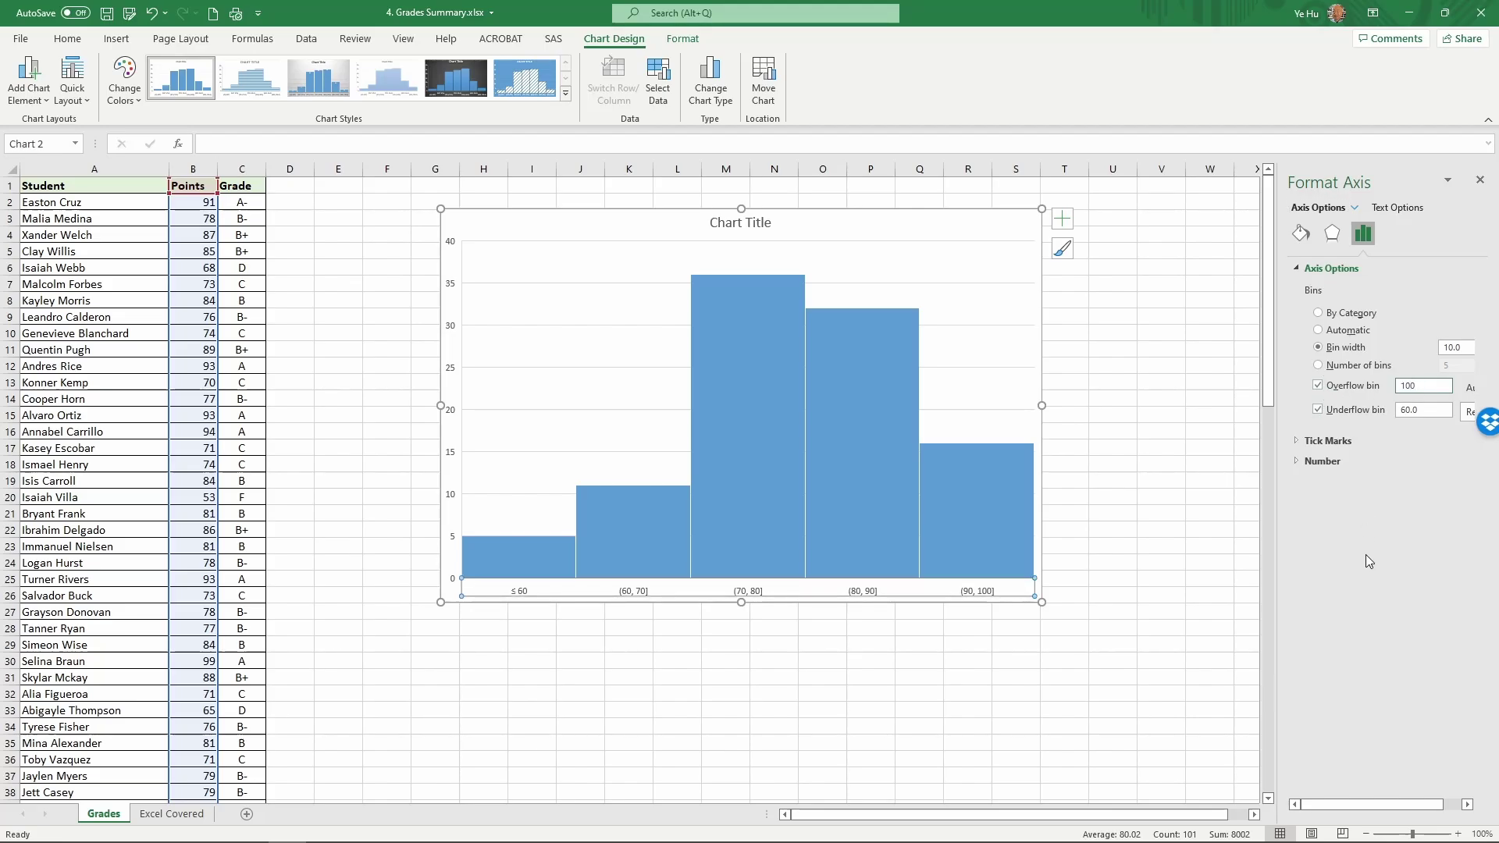
Add Primary Horizontal and Primary Vertical axis titles to the histogram from Add Chart Element.
click(1007, 661)
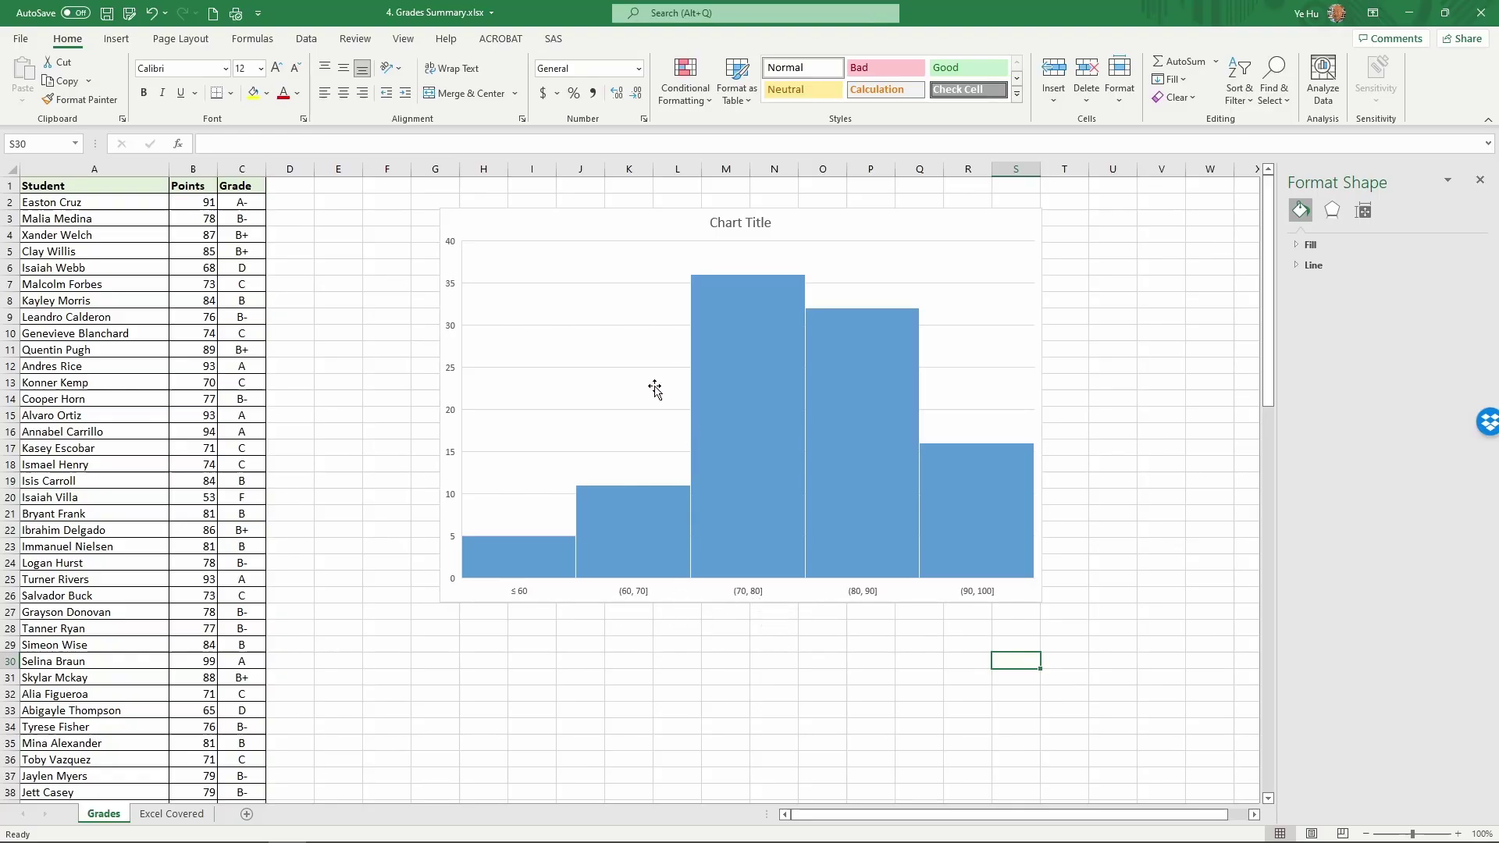
click(556, 227)
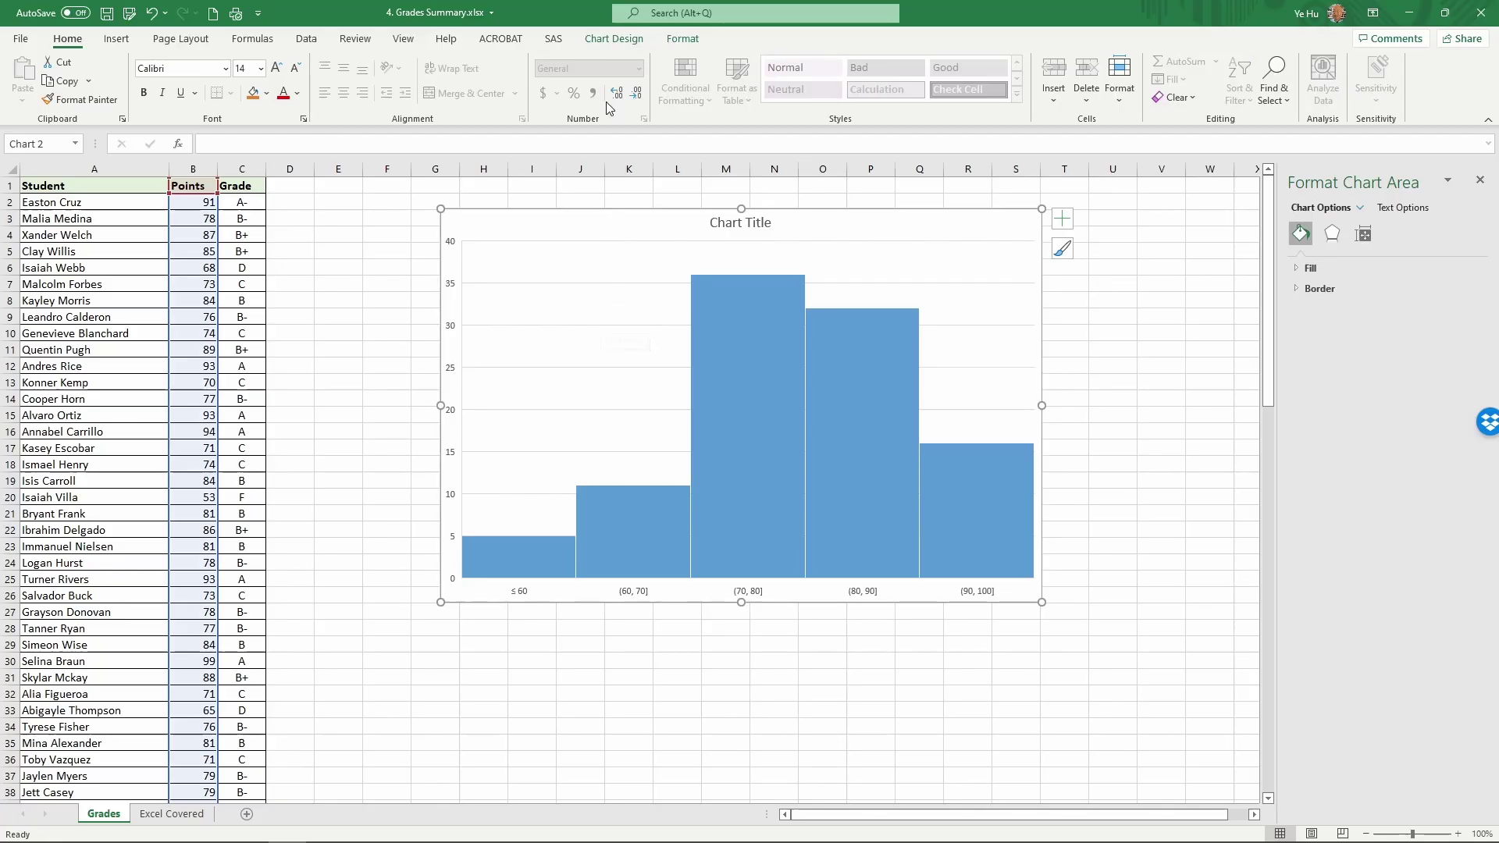
click(605, 40)
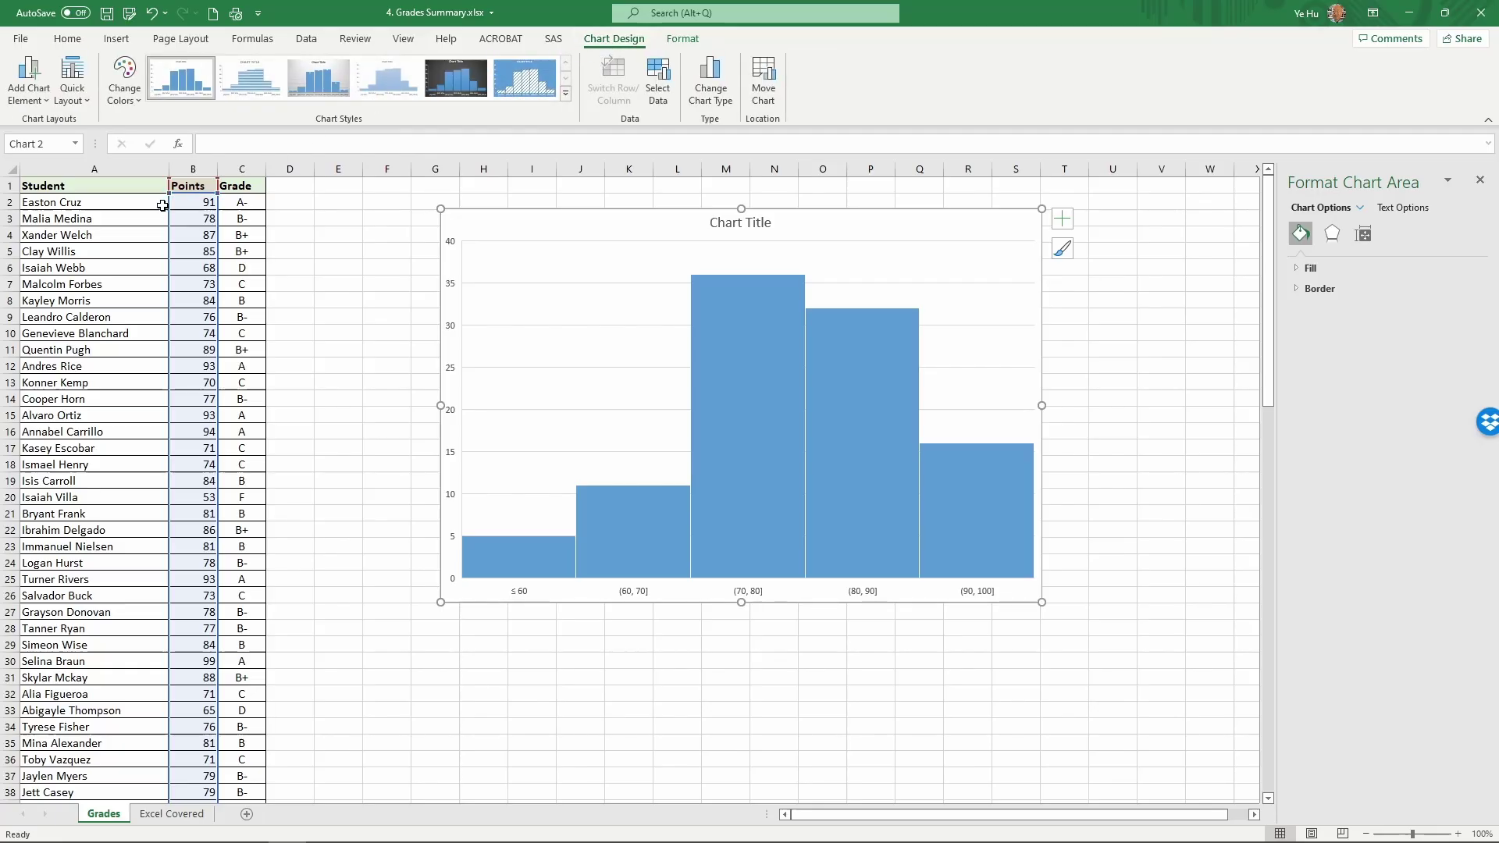
click(28, 97)
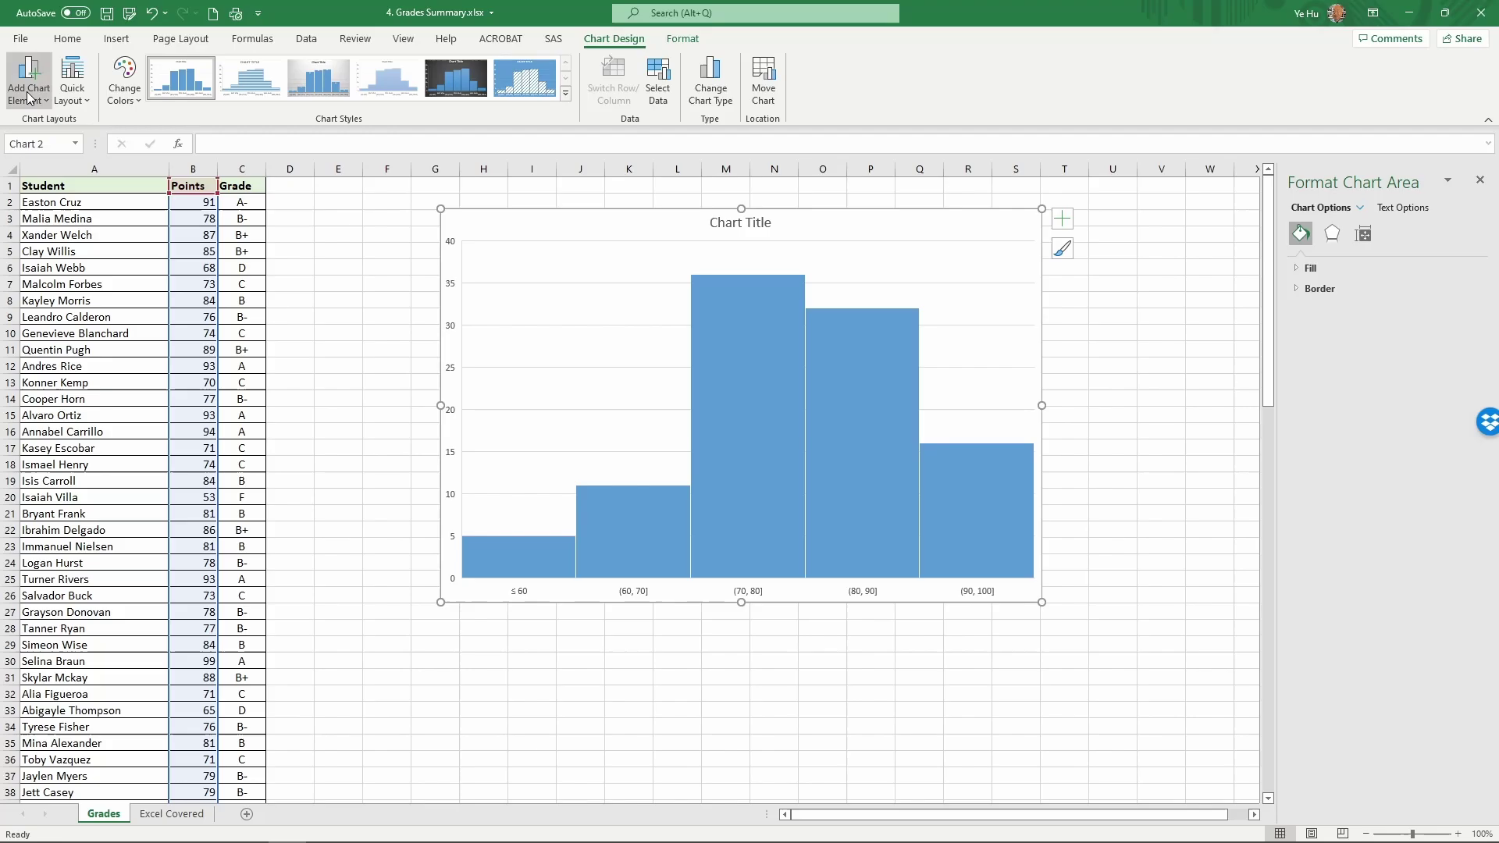
mouse_move(39, 148)
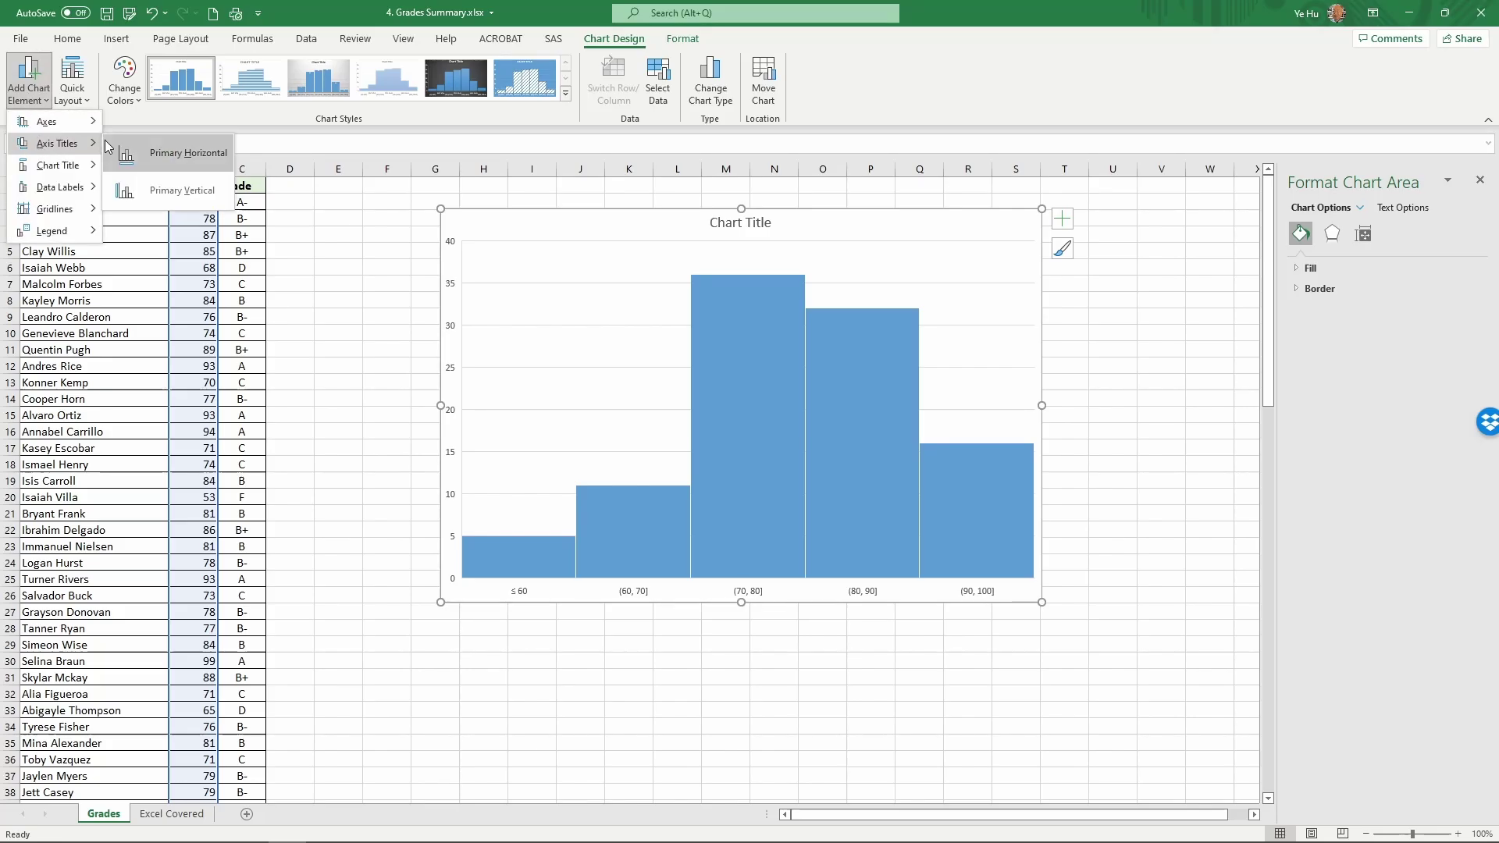
click(131, 155)
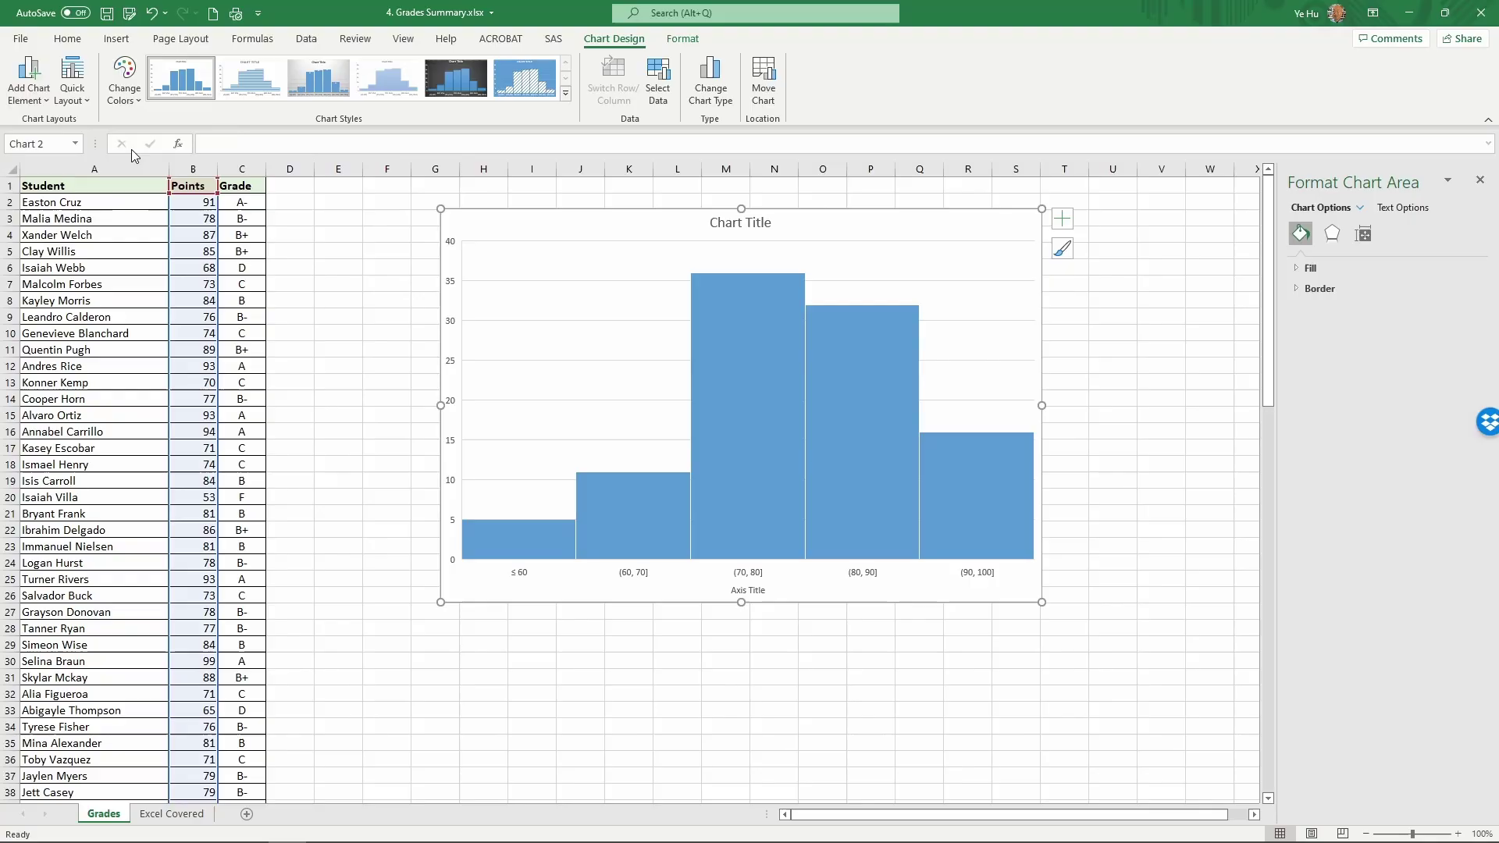
click(29, 78)
mouse_move(47, 151)
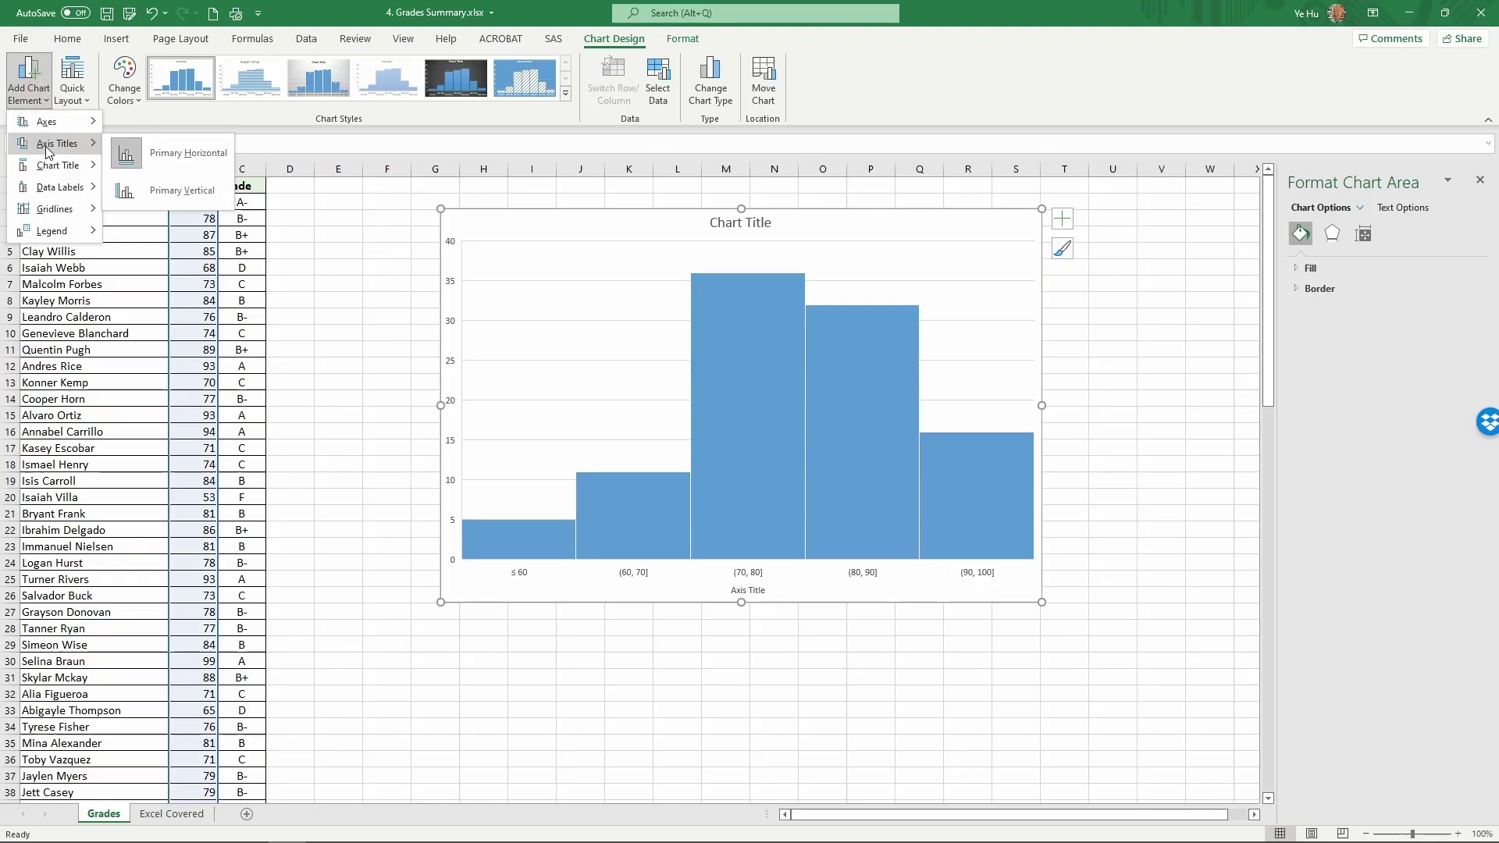
click(165, 190)
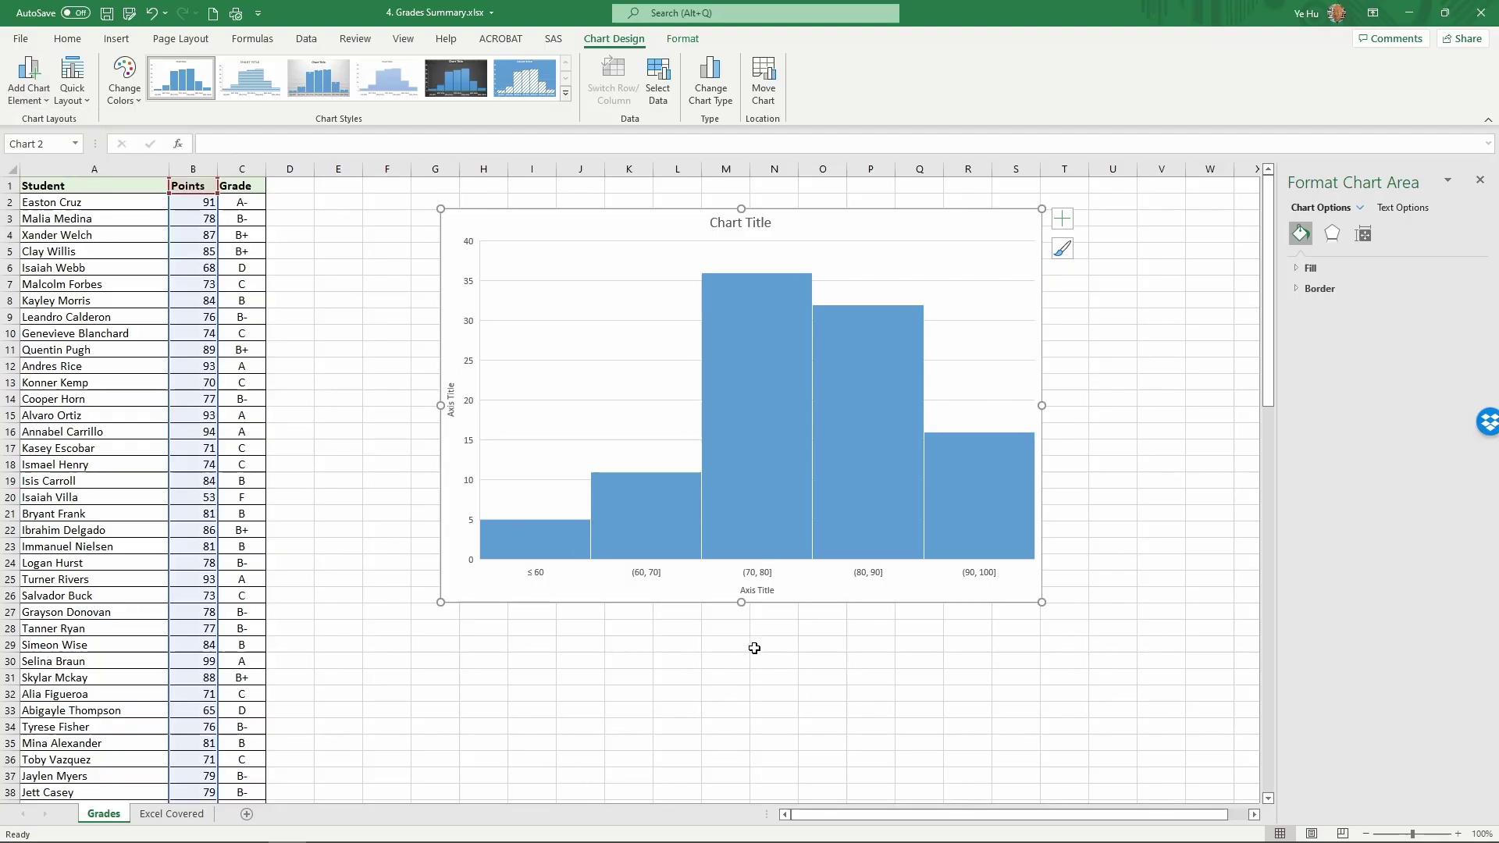
Label the horizontal axis 'Score Range' and the vertical axis 'Number of Students'.
click(766, 595)
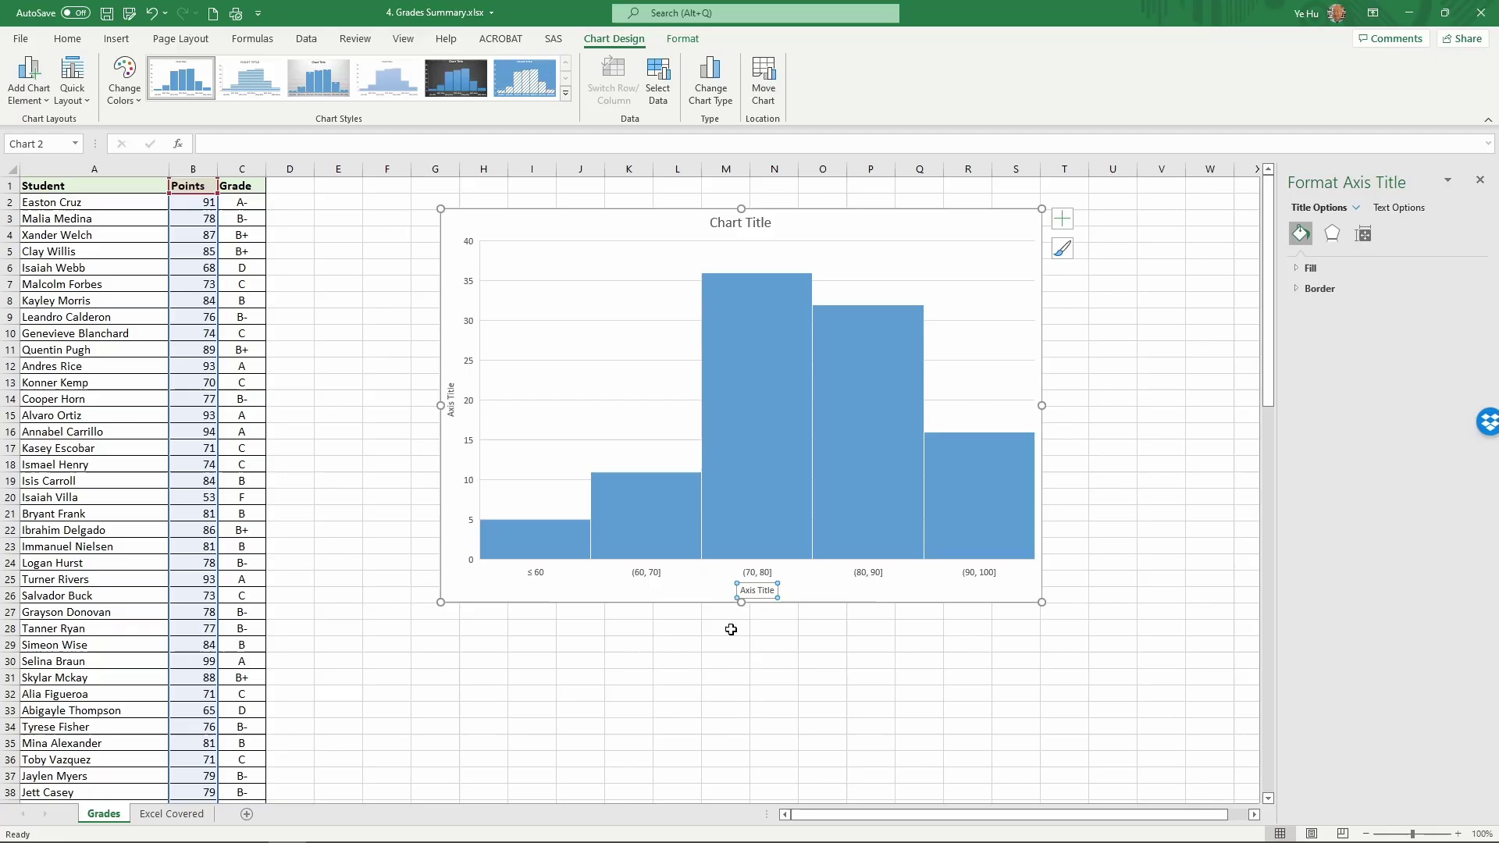
text(Score R)
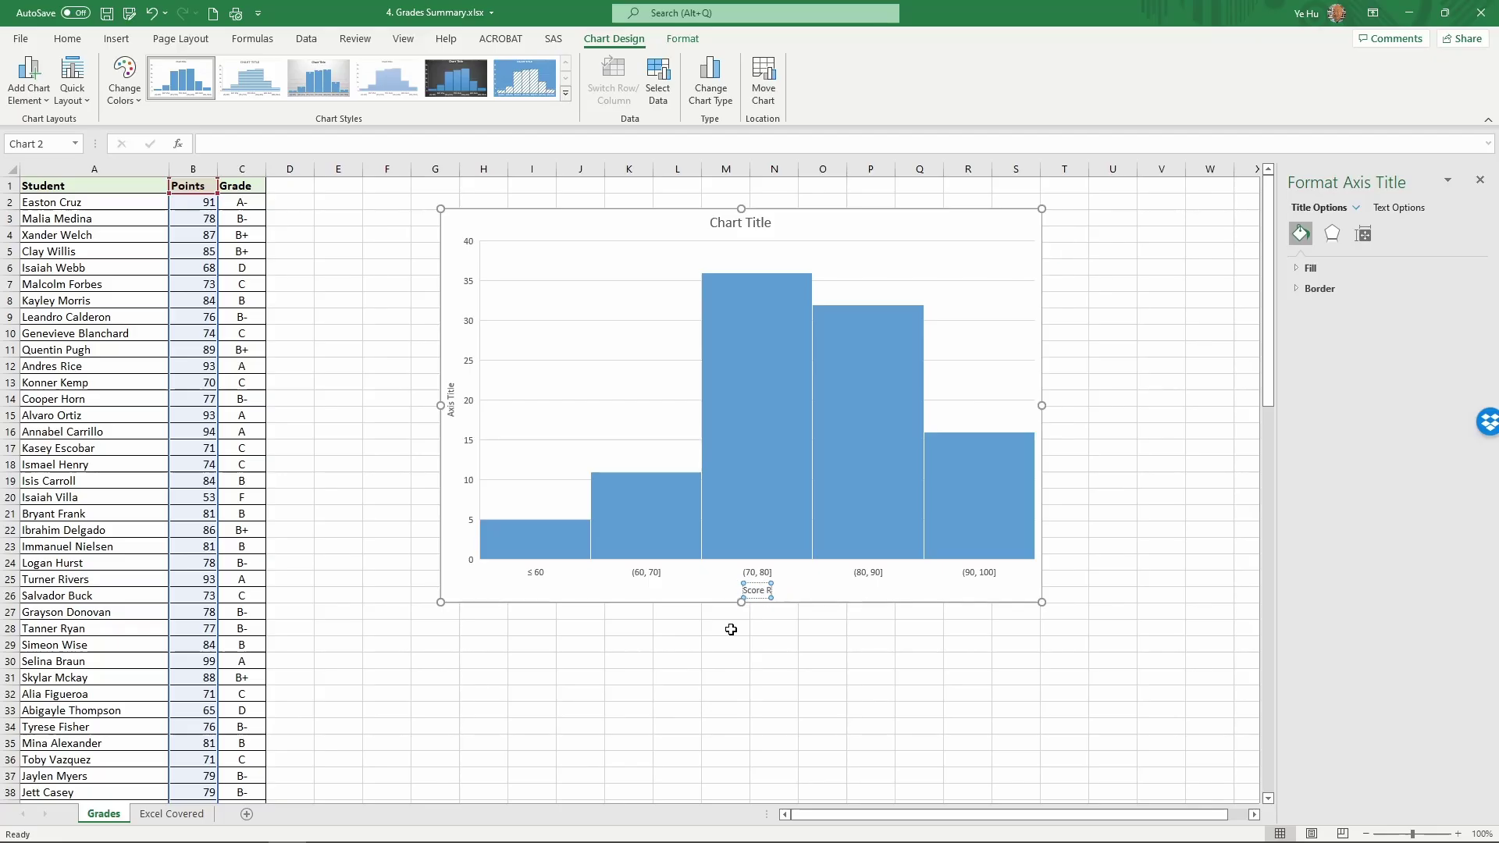
text(ange)
click(451, 411)
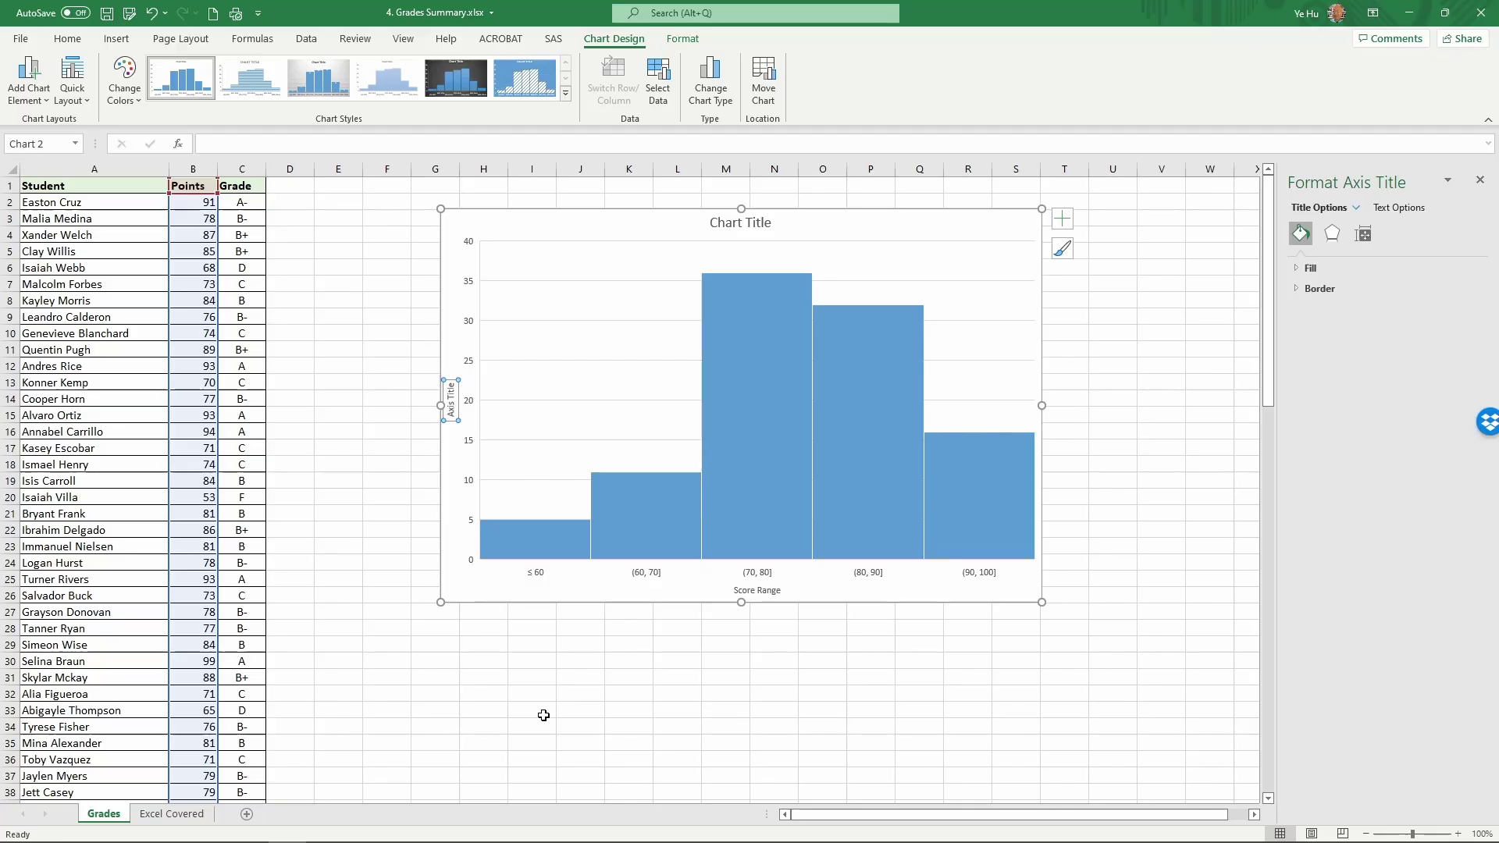
text(Number of)
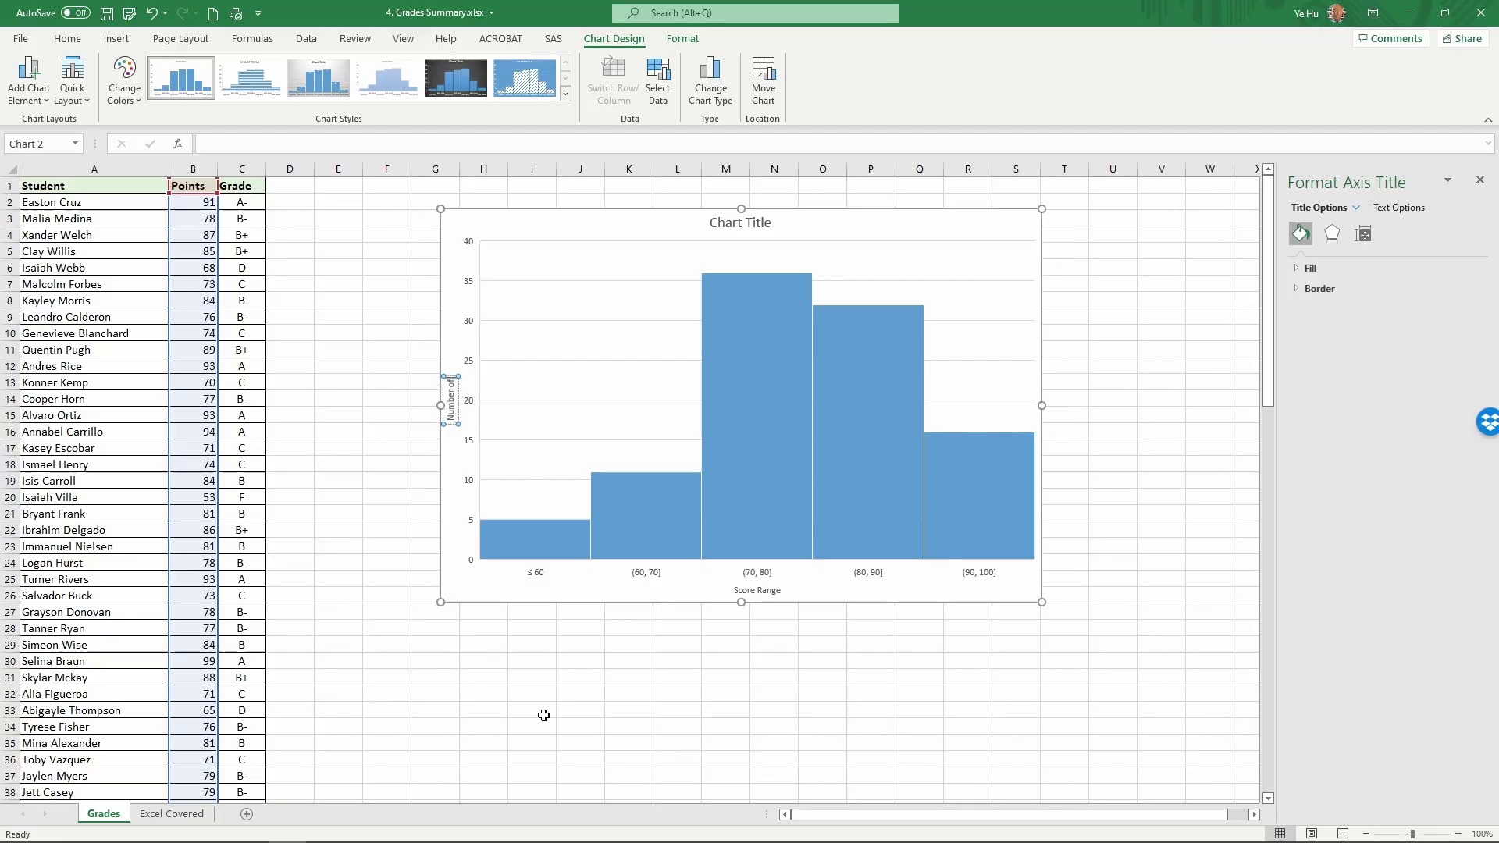
text( Students)
Title the chart 'Histogram of Test Score'.
click(715, 228)
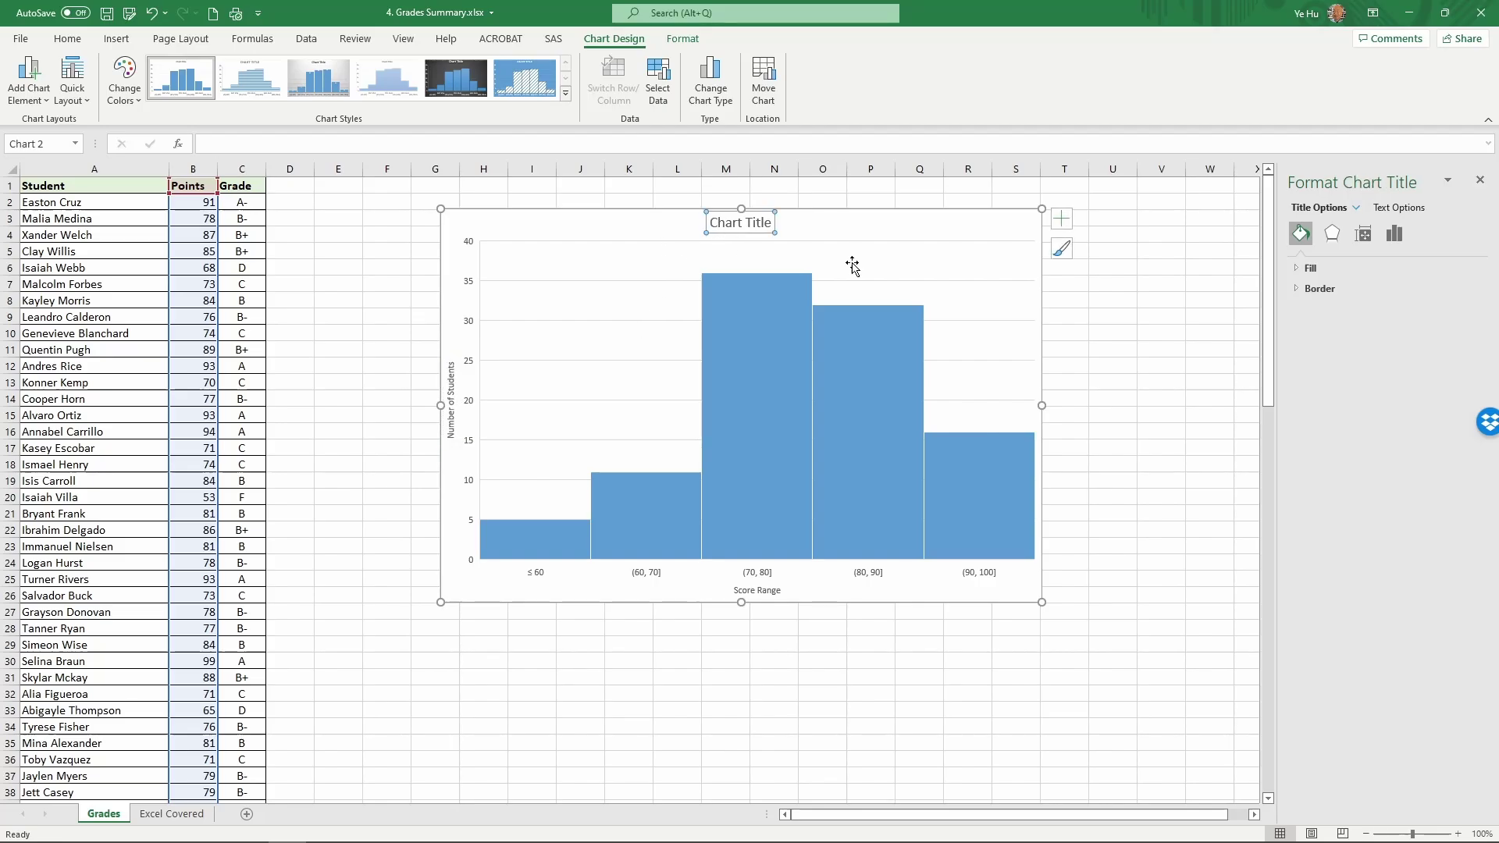
text(His)
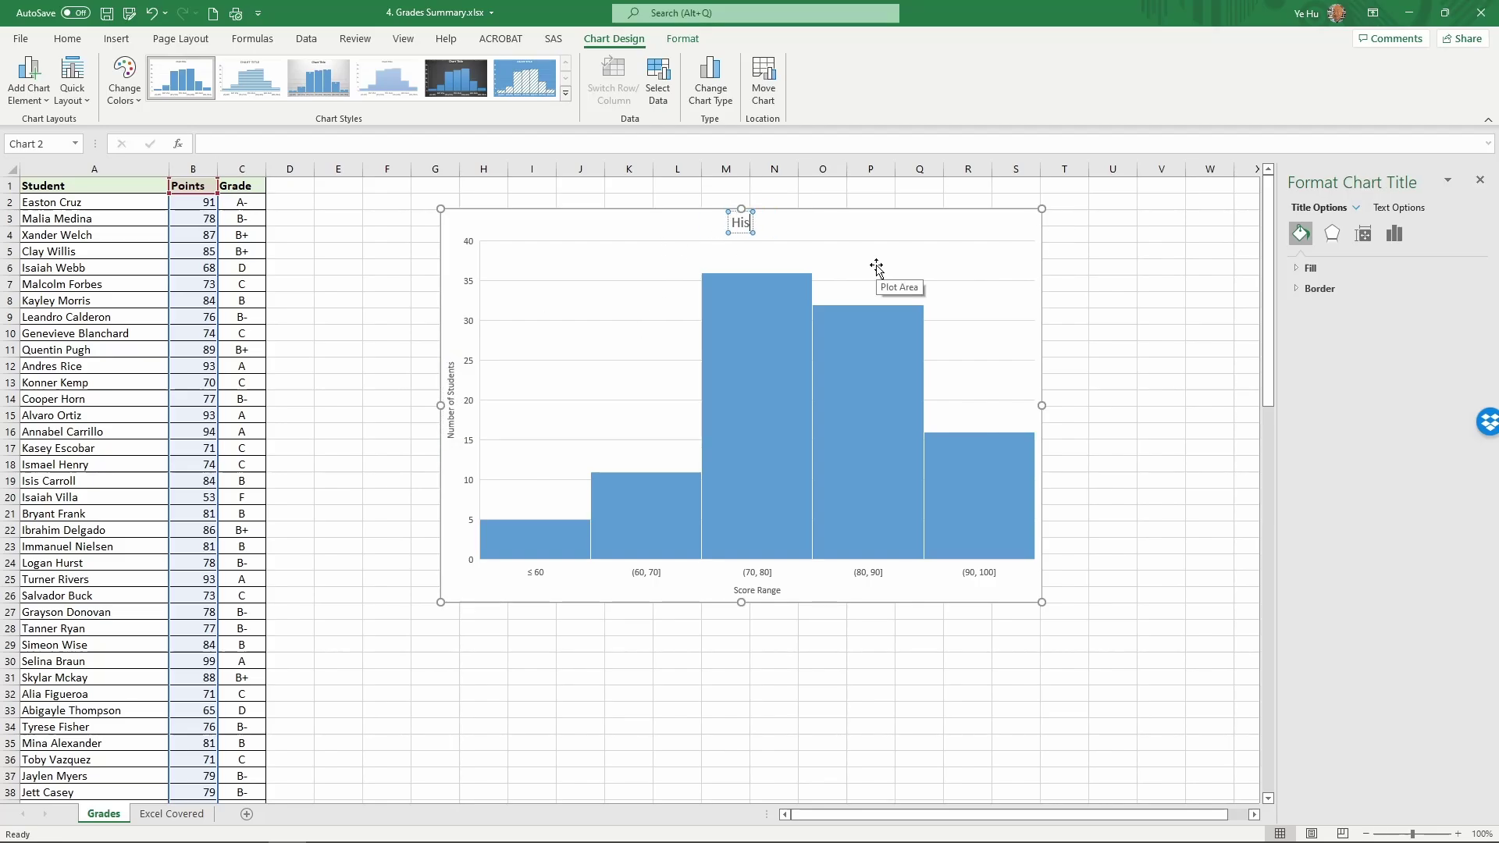
text(togram of Score)
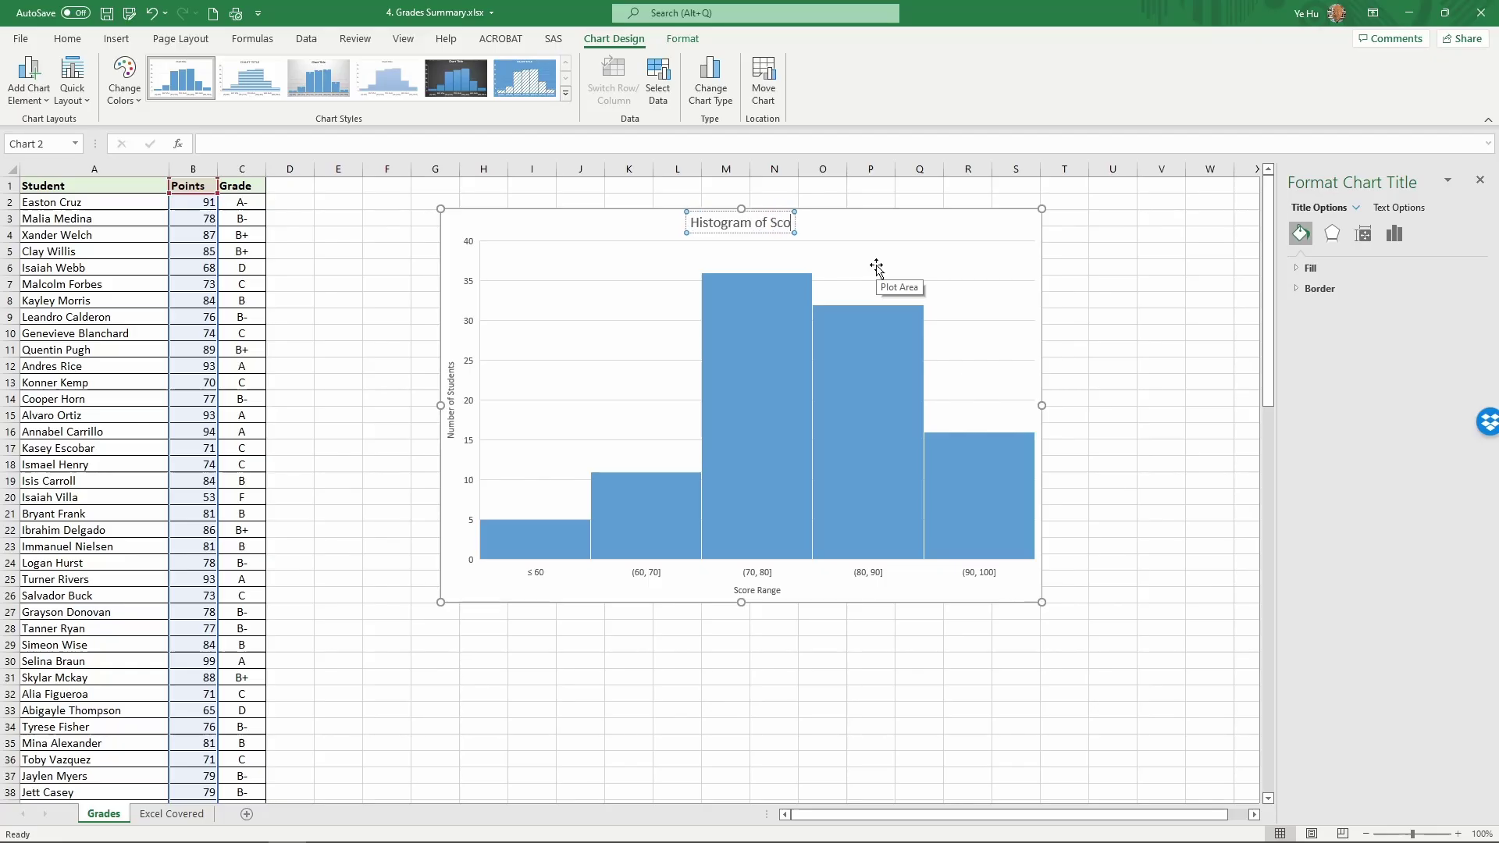
key(BackSpace)
key(BackSpace)
key(BackSpace)
key(BackSpace)
key(BackSpace)
text(Test Score)
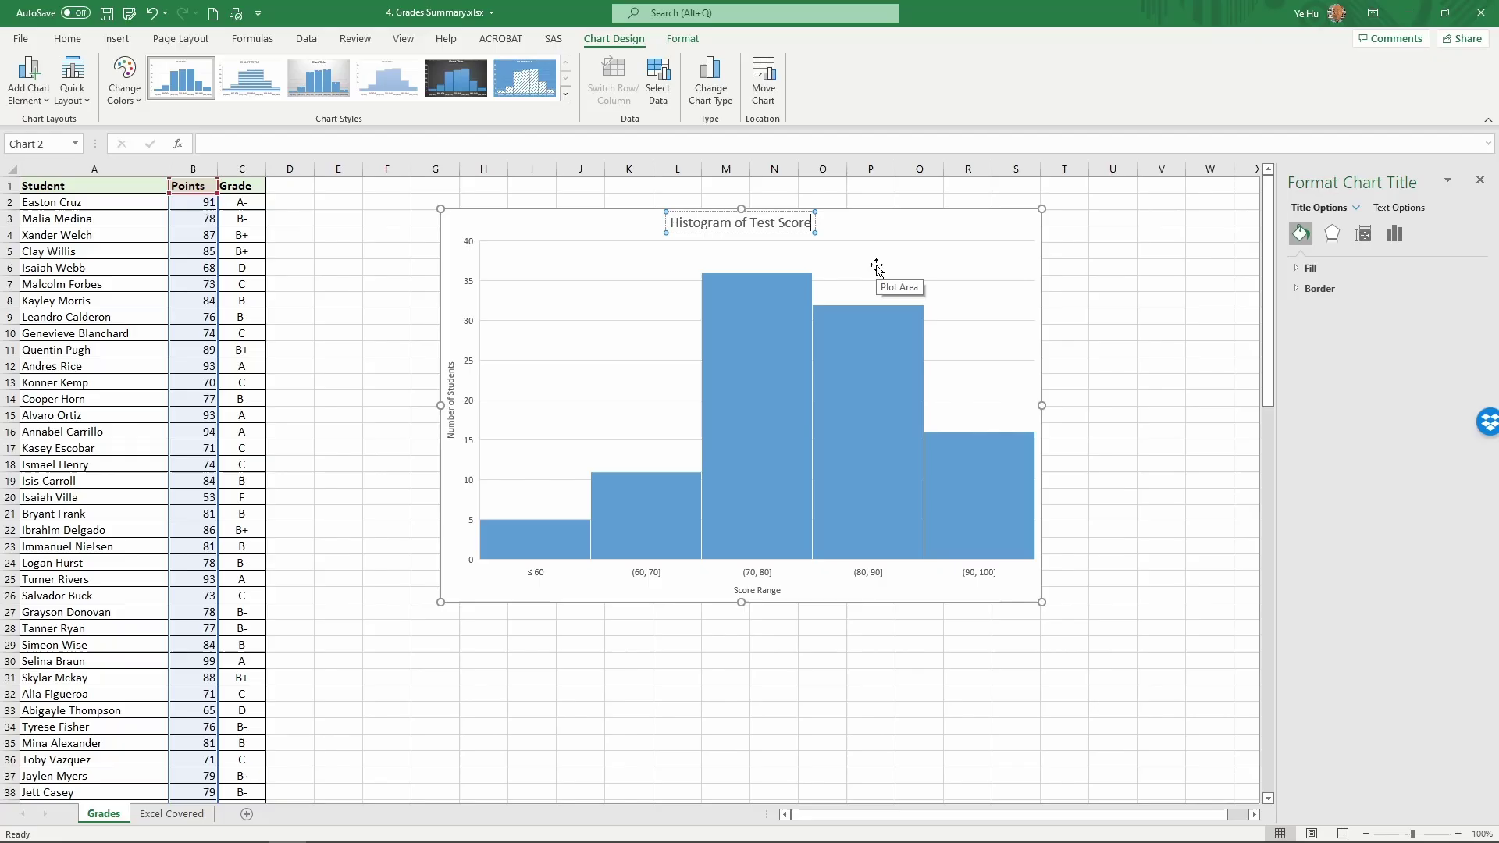
click(925, 231)
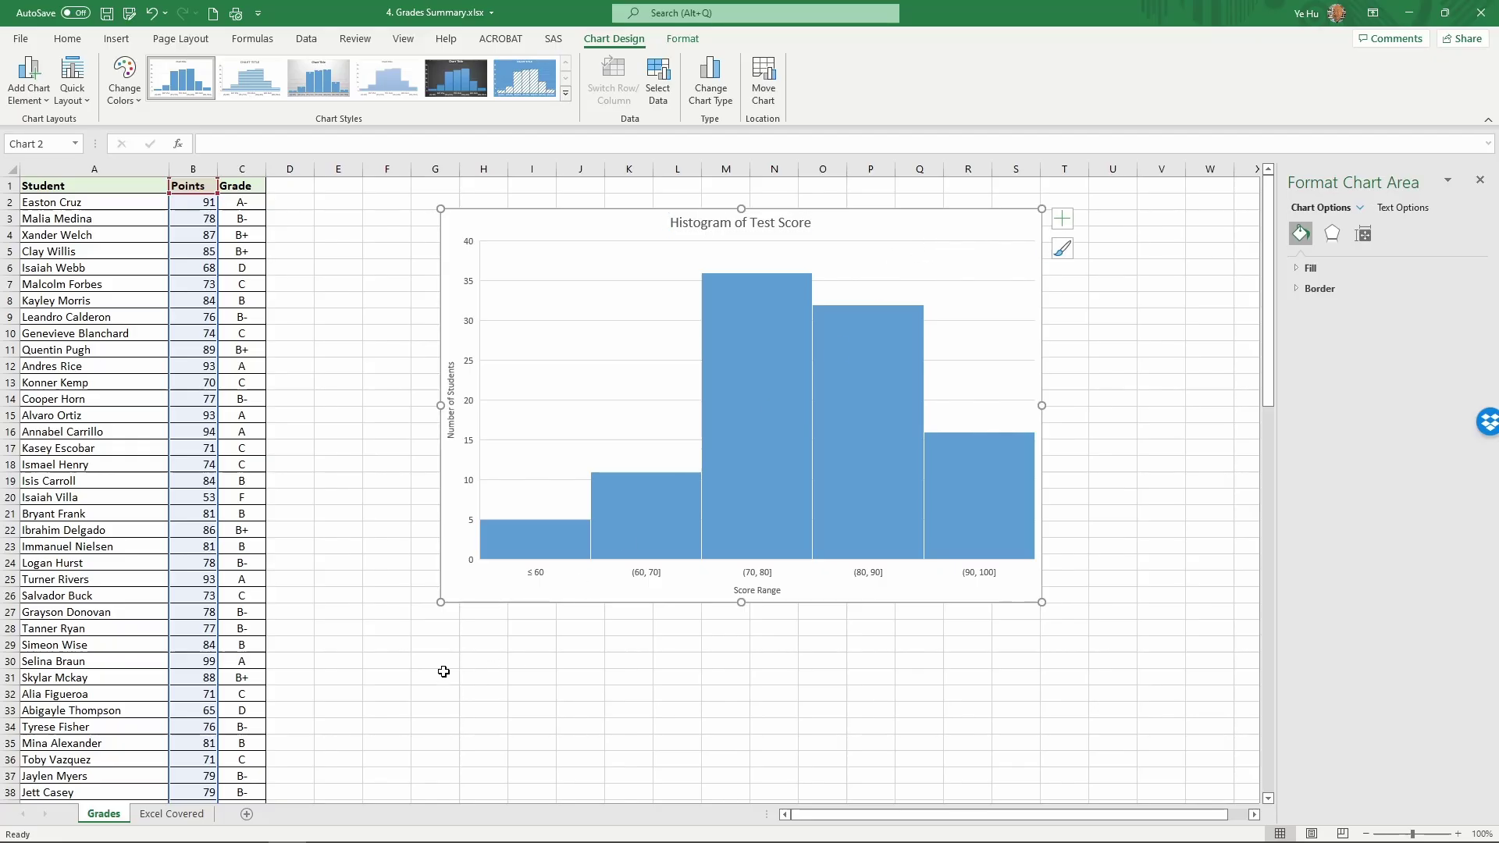
Stretch the histogram downward and widen it rightward to column U.
drag(441, 602, 401, 696)
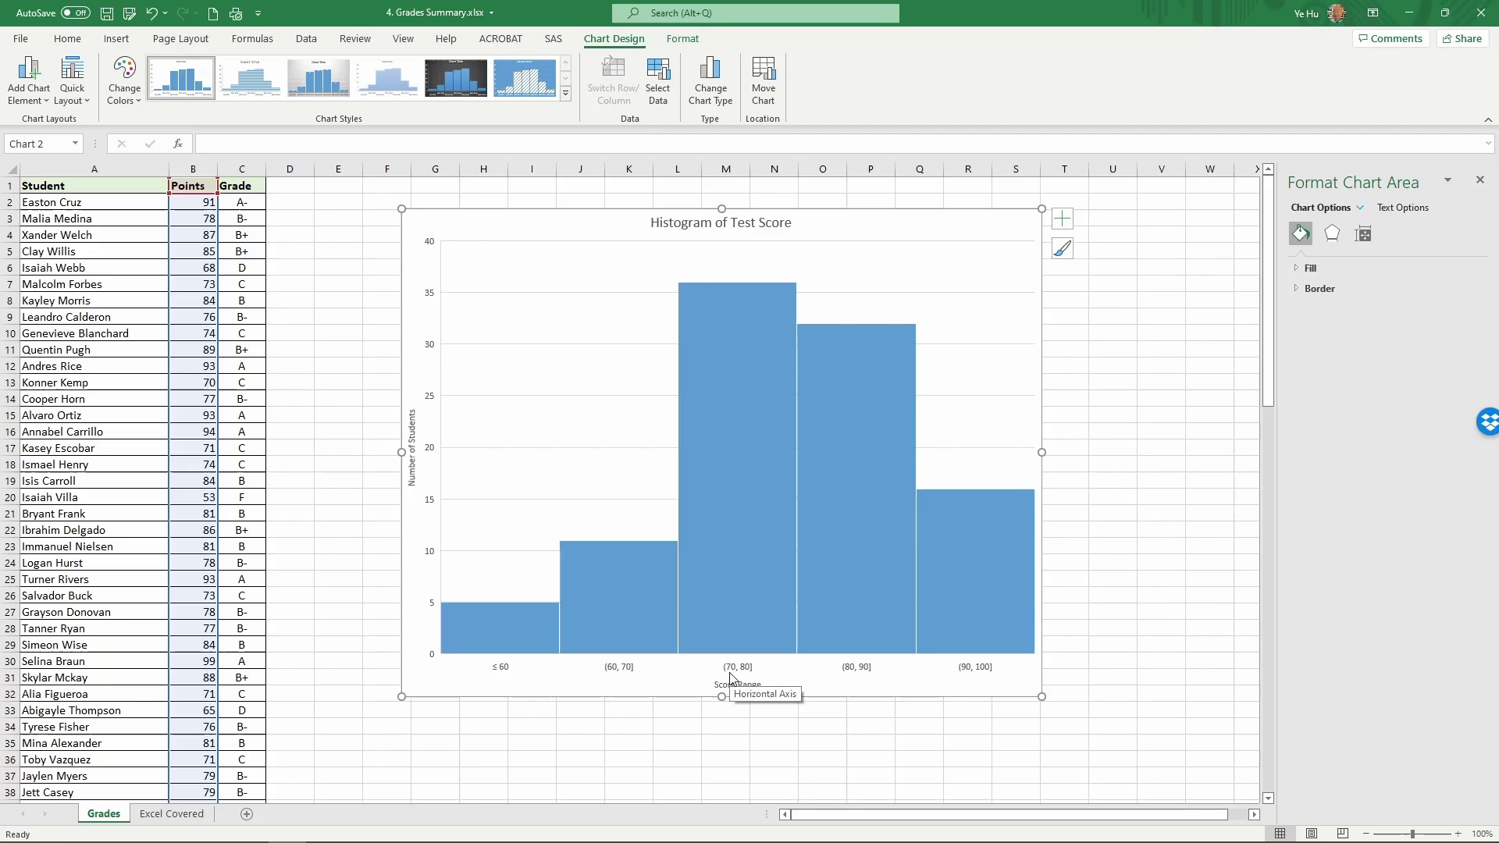
drag(1041, 455, 1101, 454)
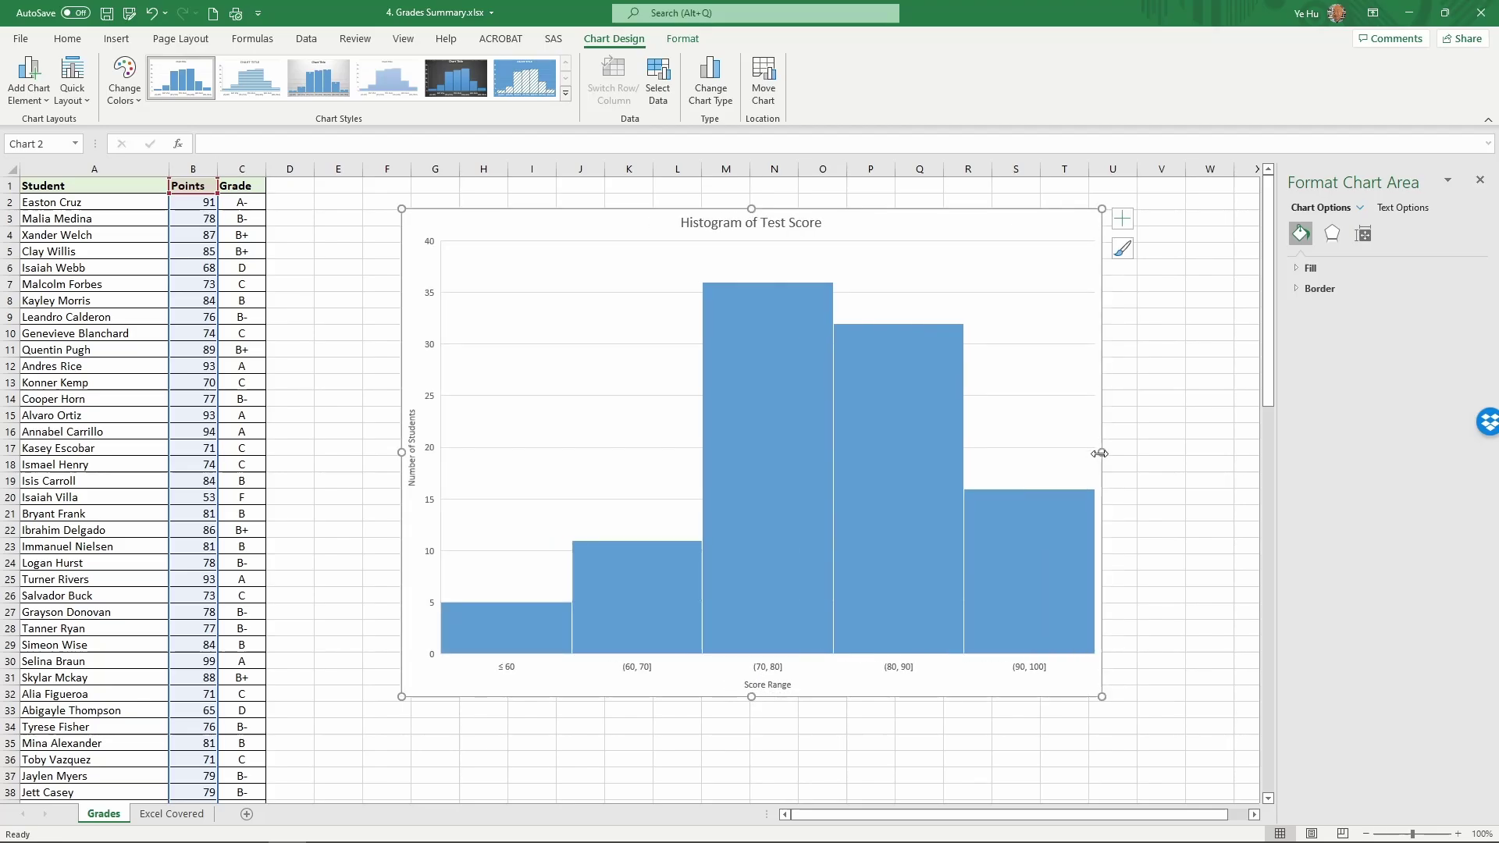